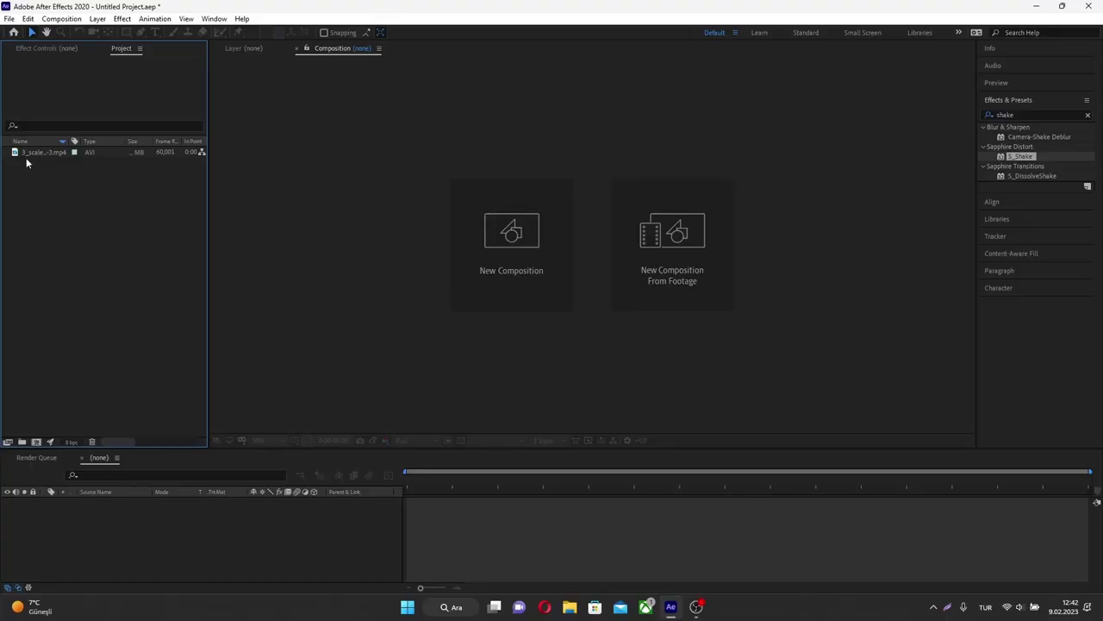
- Build a new composition from the clip 3_scale_1x_prob-3.mp4 by dropping it on the timeline
{"action": "mouse_move", "coordinate": [26, 157]}
{"action": "left_mouse_down"}
{"action": "mouse_move", "coordinate": [452, 505]}
{"action": "mouse_move", "coordinate": [728, 498]}
{"action": "left_mouse_up"}
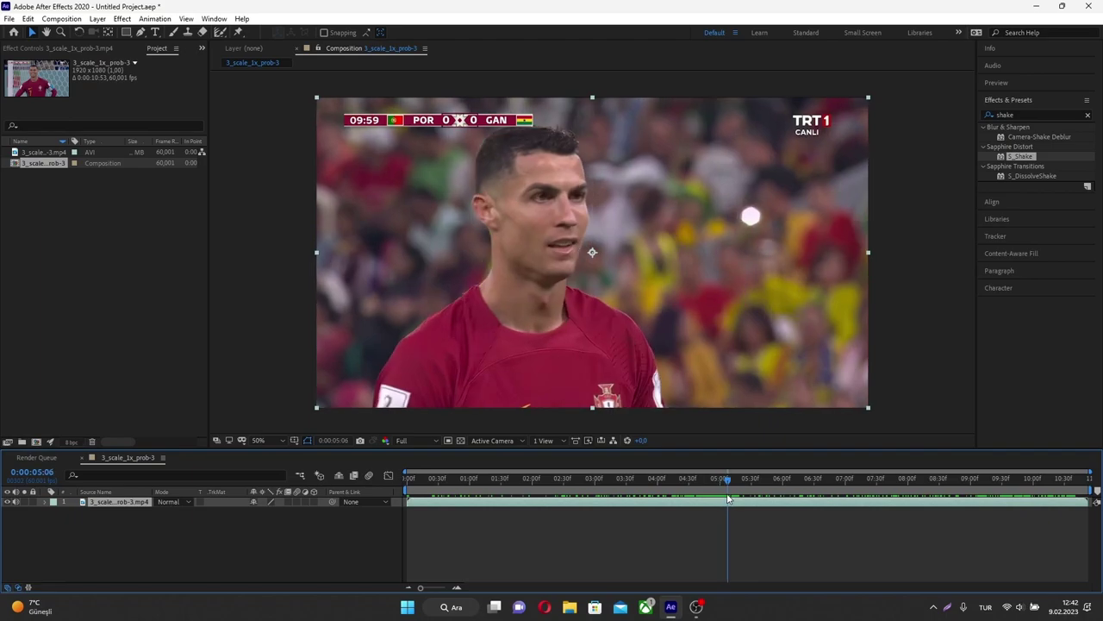
- Trim the footage layer's out point to just before six seconds and scrub back through it
{"action": "left_click_drag", "start_coordinate": [473, 506], "coordinate": [424, 521]}
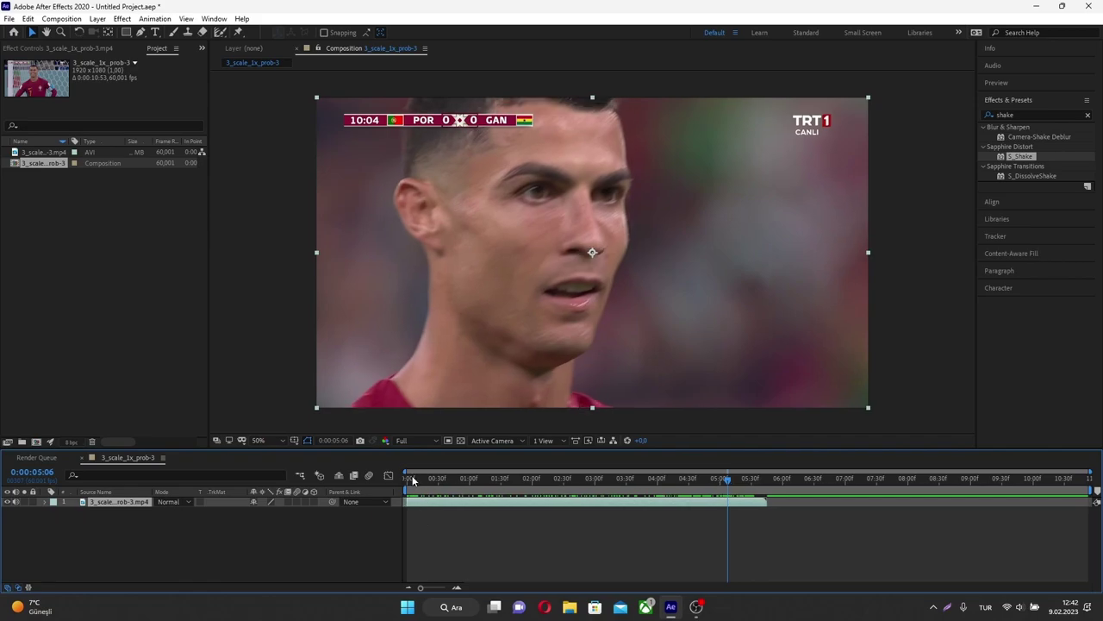
{"action": "mouse_move", "coordinate": [412, 479]}
{"action": "left_mouse_down"}
{"action": "mouse_move", "coordinate": [606, 479]}
{"action": "mouse_move", "coordinate": [701, 497]}
{"action": "mouse_move", "coordinate": [510, 492]}
{"action": "left_mouse_up"}
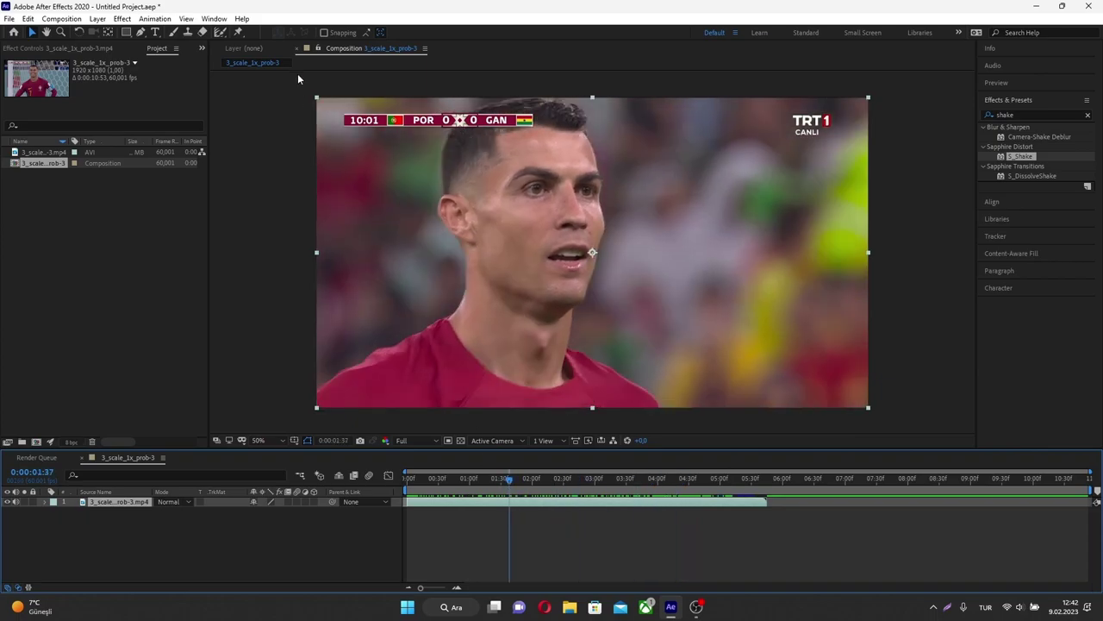
{"action": "left_click", "coordinate": [215, 35]}
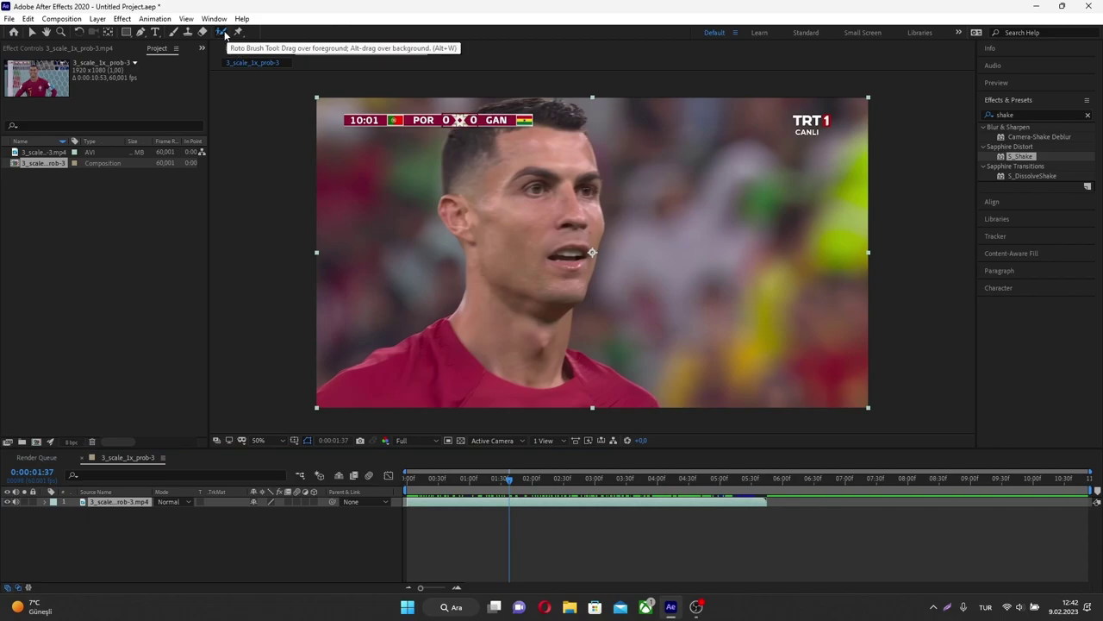
- In the Layer panel at frame 0, paint a Roto Brush foreground stroke across the player
{"action": "left_click_drag", "start_coordinate": [222, 33], "coordinate": [270, 37]}
{"action": "double_click", "coordinate": [502, 197]}
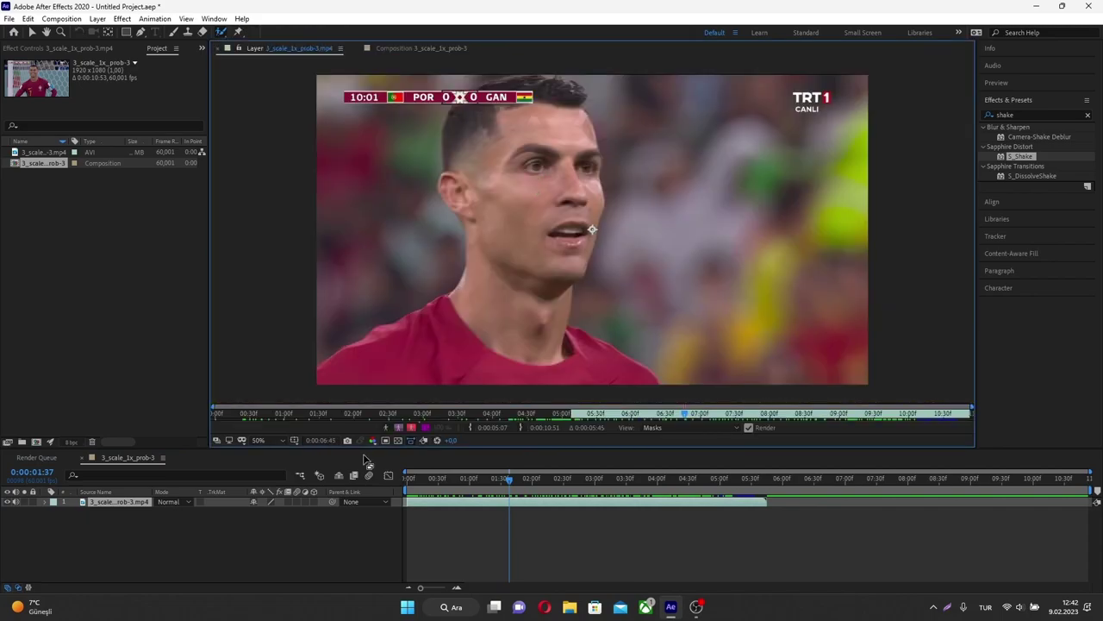
{"action": "left_click_drag", "start_coordinate": [427, 480], "coordinate": [407, 480]}
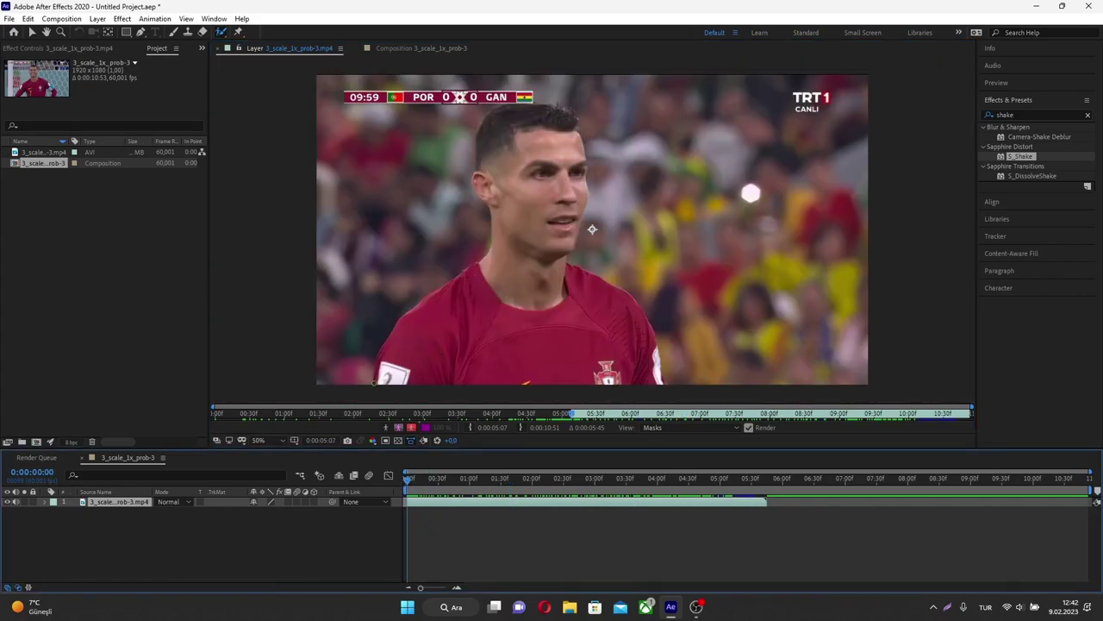
{"action": "mouse_move", "coordinate": [376, 379]}
{"action": "left_mouse_down"}
{"action": "mouse_move", "coordinate": [490, 262]}
{"action": "mouse_move", "coordinate": [482, 134]}
{"action": "mouse_move", "coordinate": [575, 132]}
{"action": "mouse_move", "coordinate": [565, 257]}
{"action": "mouse_move", "coordinate": [656, 381]}
{"action": "left_mouse_up"}
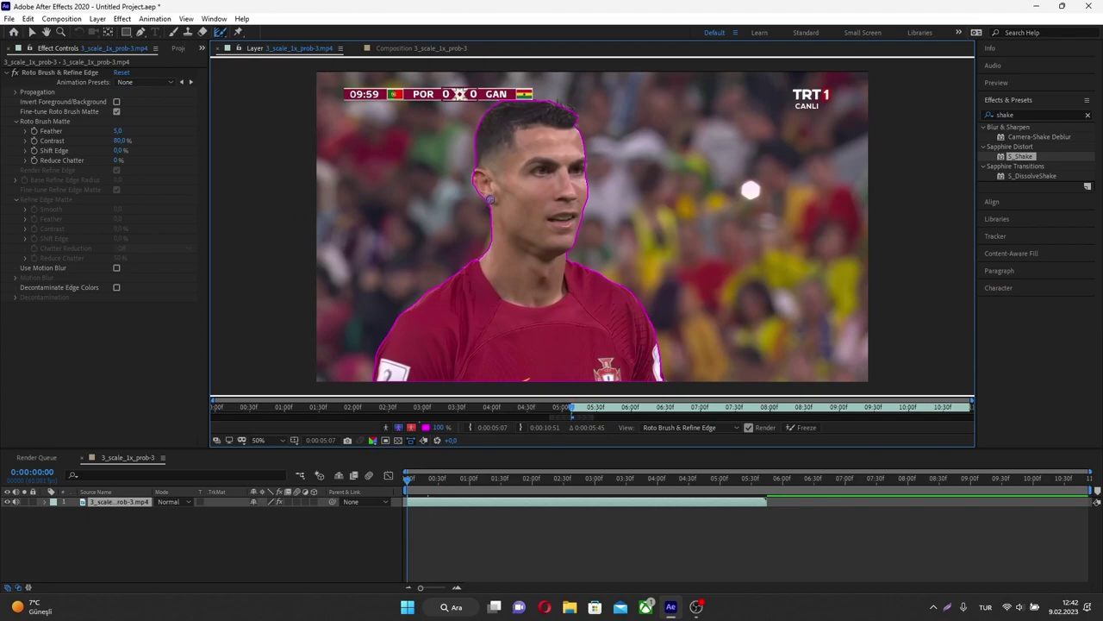
- Add Roto Brush strokes over both sides of the player's hair, then propagate the matte forward
{"action": "mouse_move", "coordinate": [490, 203]}
{"action": "left_mouse_down"}
{"action": "mouse_move", "coordinate": [480, 126]}
{"action": "mouse_move", "coordinate": [574, 109]}
{"action": "mouse_move", "coordinate": [578, 125]}
{"action": "left_mouse_up"}
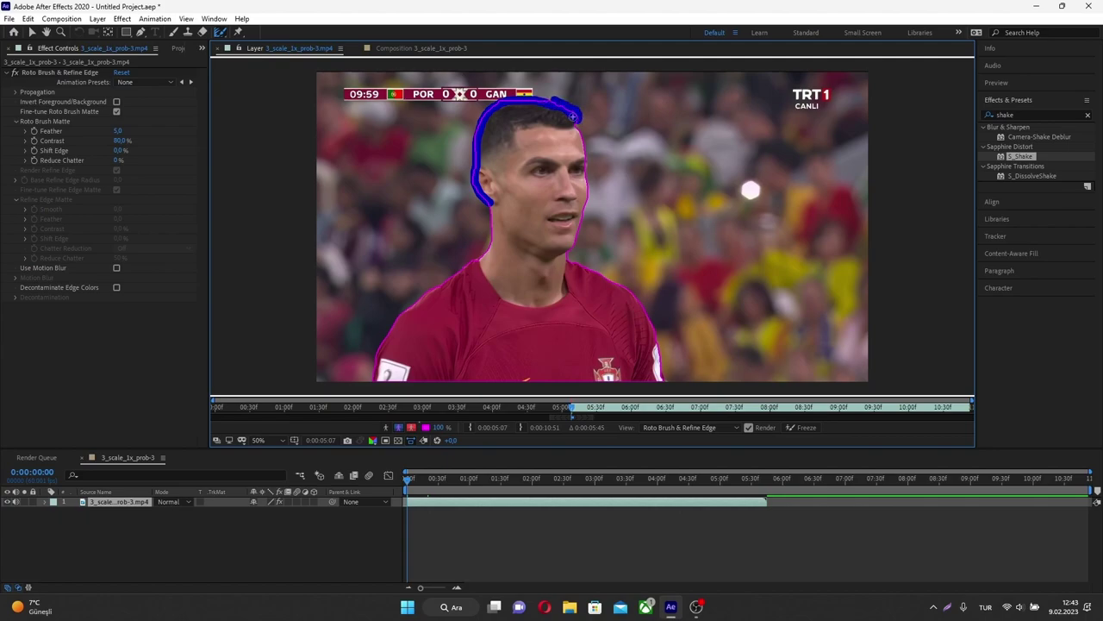
{"action": "left_click_drag", "start_coordinate": [571, 121], "coordinate": [586, 176]}
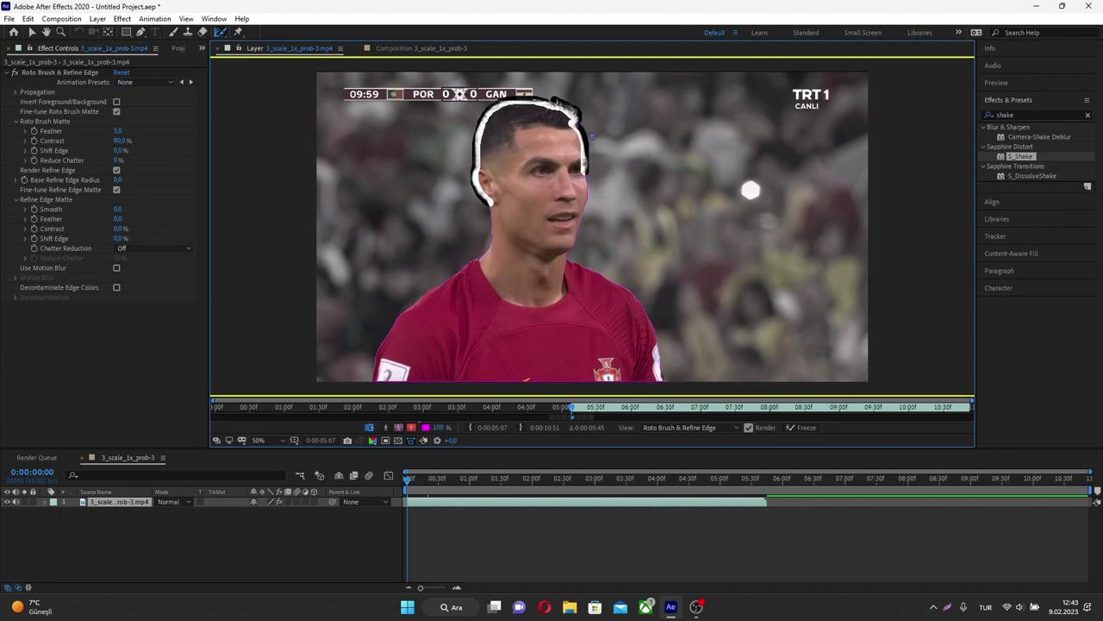
{"action": "left_click", "coordinate": [383, 49]}
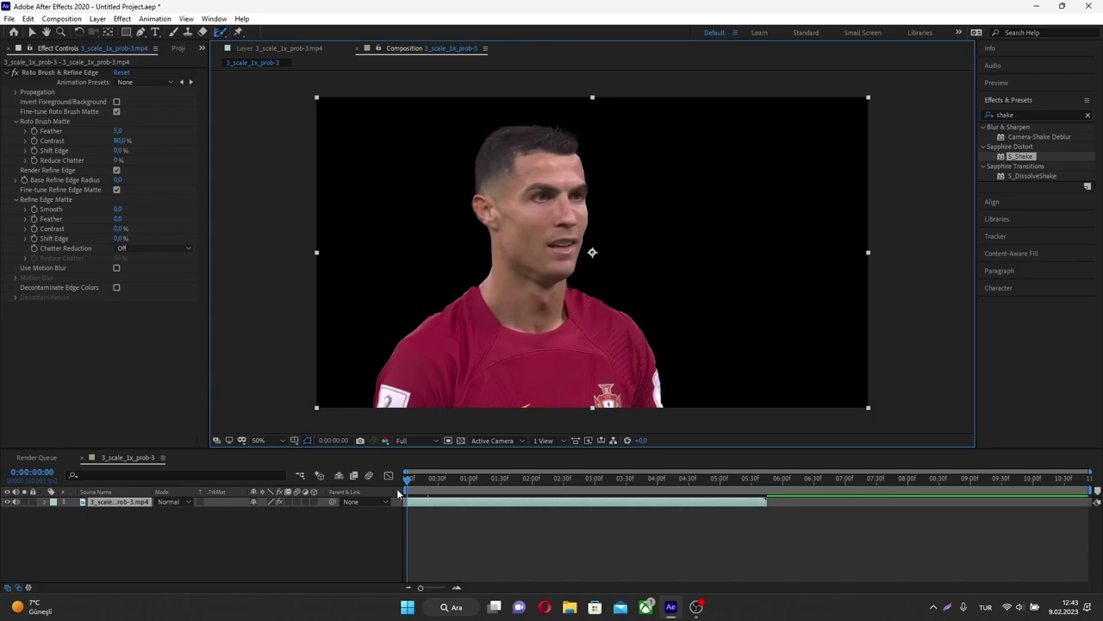
{"action": "left_click", "coordinate": [314, 48]}
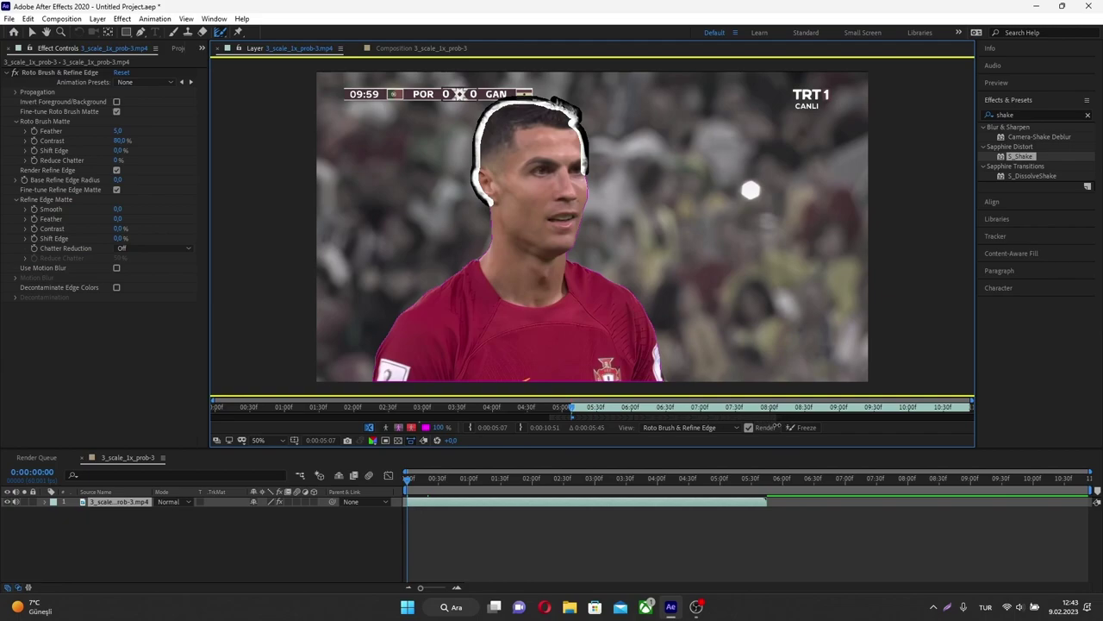
{"action": "key", "text": "space"}
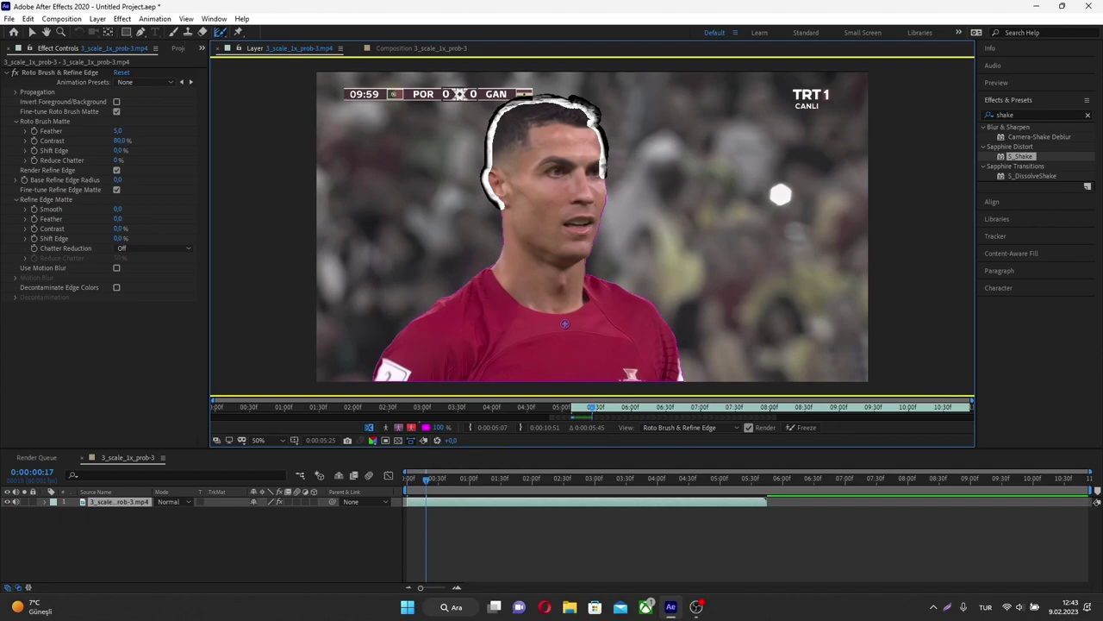
- Scrub the composition from the start to find a frame where the matte fails
{"action": "left_click", "coordinate": [403, 49]}
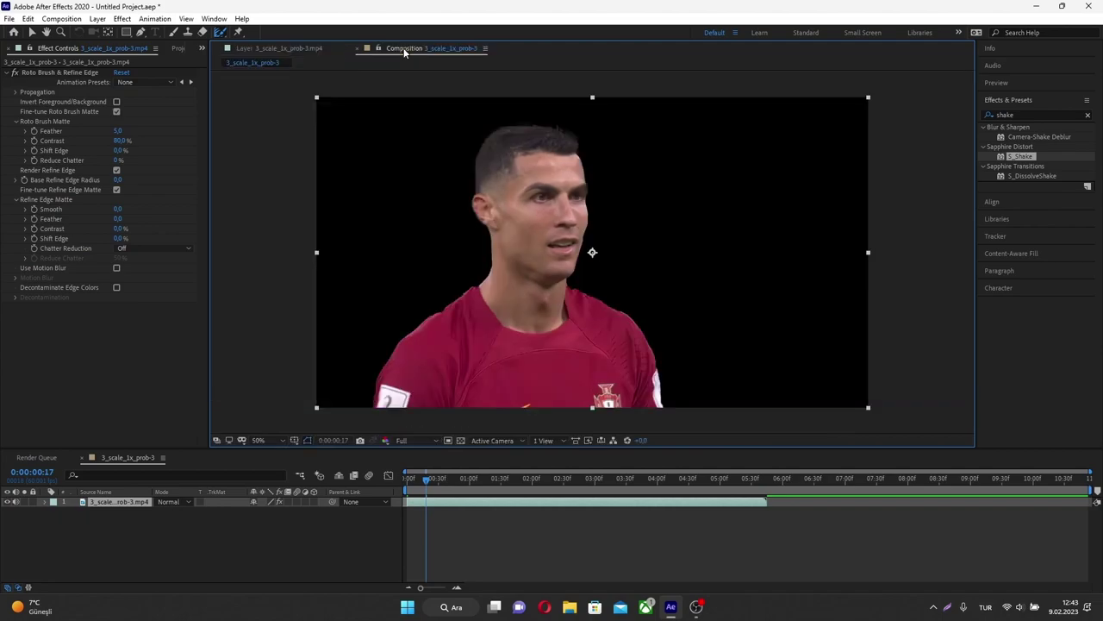
{"action": "key", "text": "Home"}
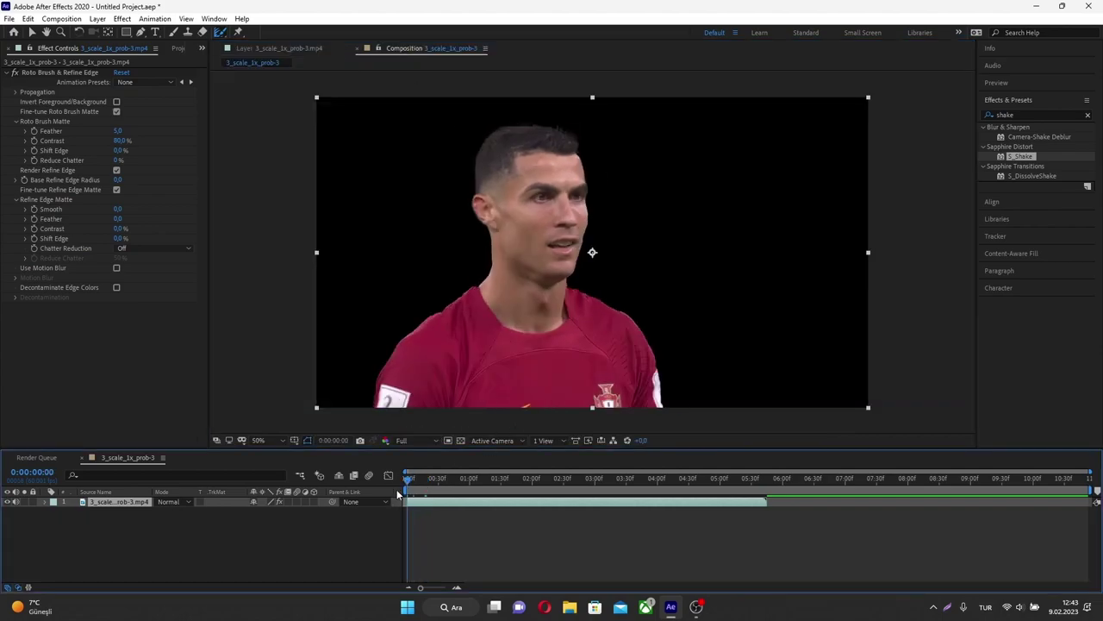
{"action": "left_click_drag", "start_coordinate": [405, 494], "coordinate": [454, 489]}
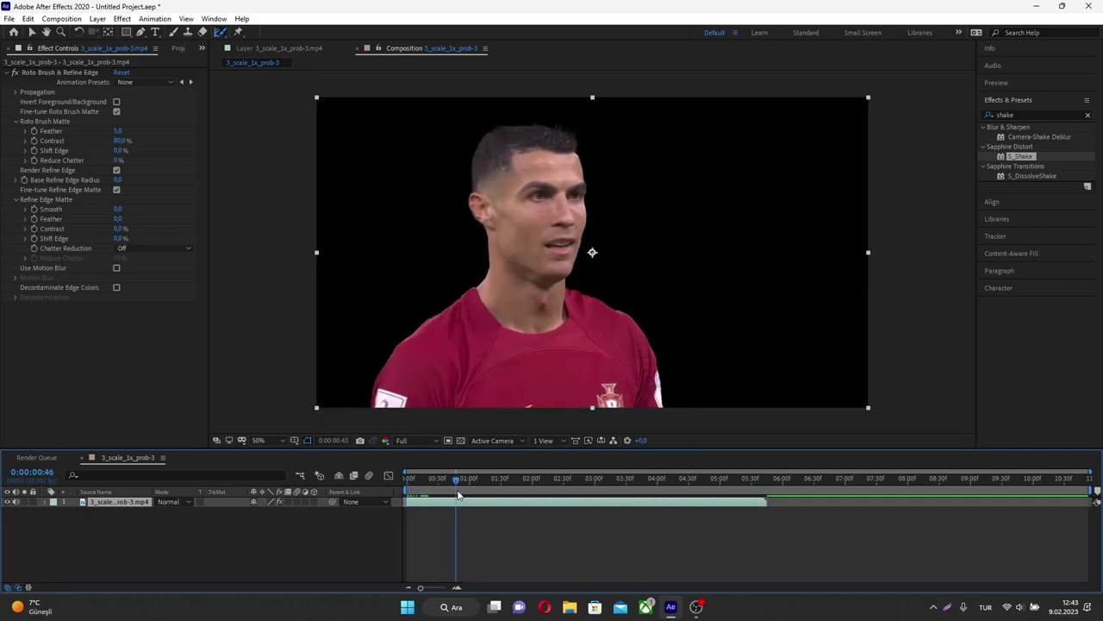
{"action": "left_click_drag", "start_coordinate": [455, 489], "coordinate": [466, 489]}
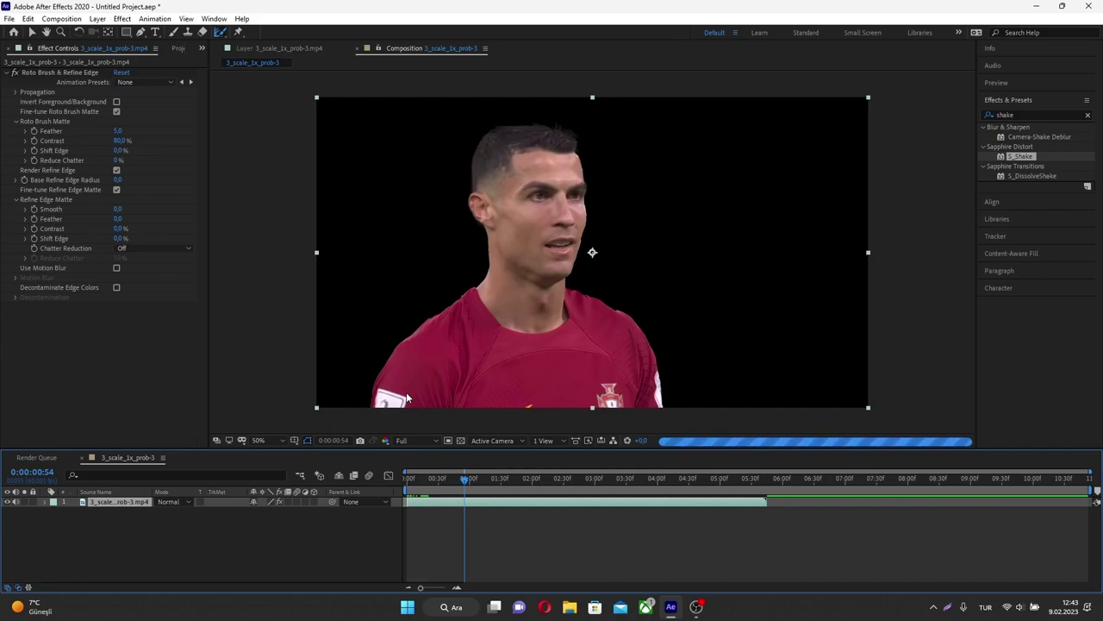
- Paint Roto Brush strokes along the right and left edges of the player's neck
{"action": "double_click", "coordinate": [407, 398]}
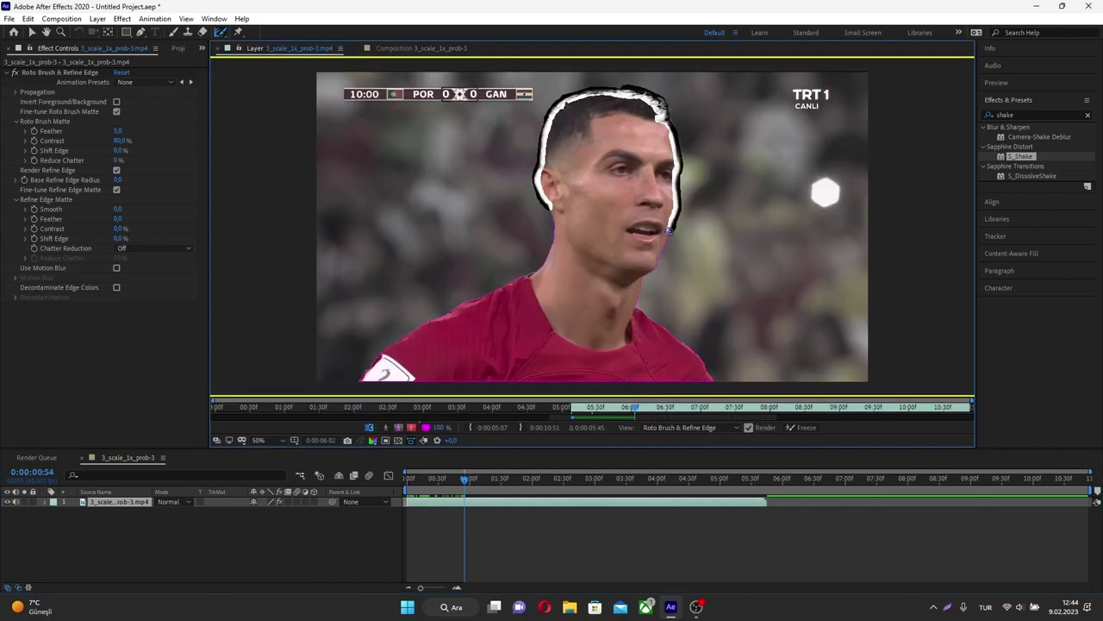
{"action": "left_click_drag", "start_coordinate": [669, 228], "coordinate": [637, 308]}
{"action": "left_click_drag", "start_coordinate": [551, 220], "coordinate": [517, 278]}
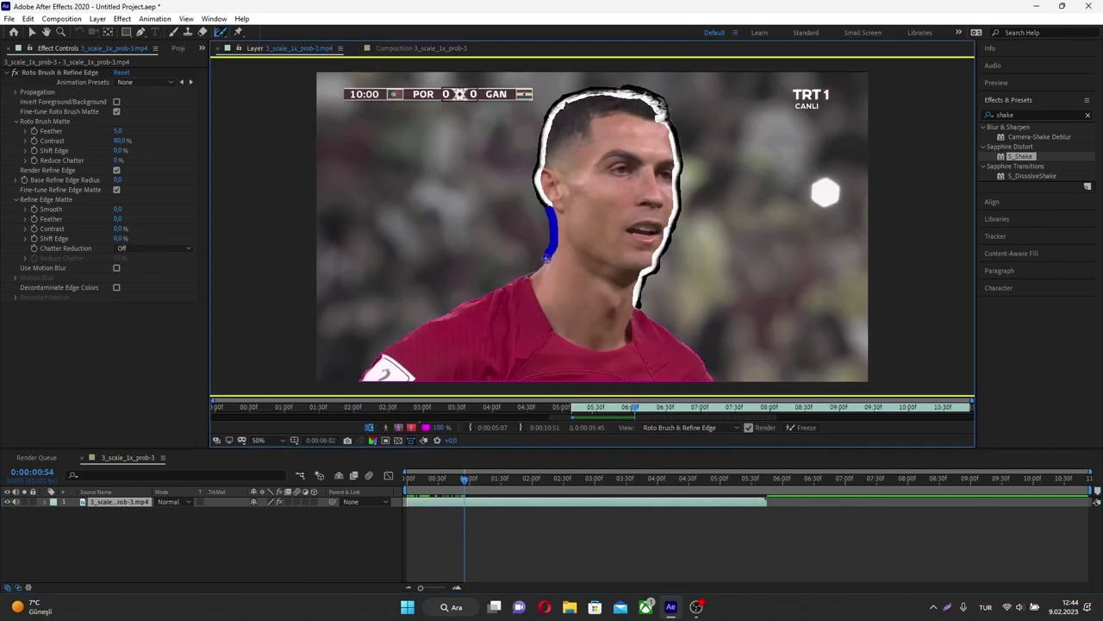
- Preview the corrected cut-out in the composition and duplicate the footage layer
{"action": "left_click", "coordinate": [400, 50]}
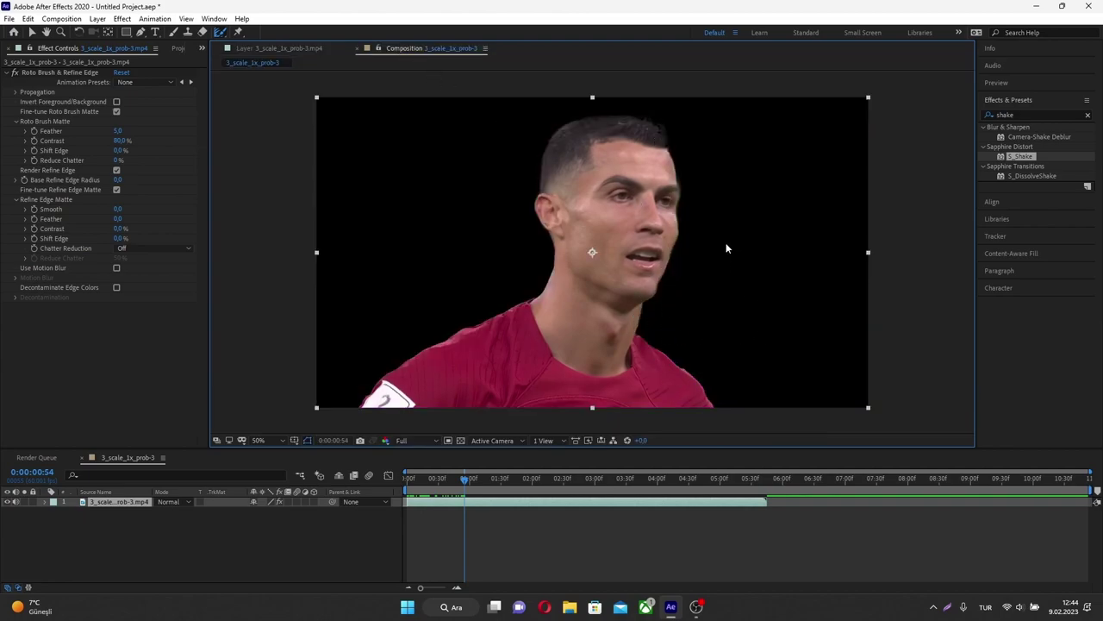
{"action": "mouse_move", "coordinate": [465, 487]}
{"action": "left_mouse_down"}
{"action": "mouse_move", "coordinate": [454, 494]}
{"action": "mouse_move", "coordinate": [481, 491]}
{"action": "left_mouse_up"}
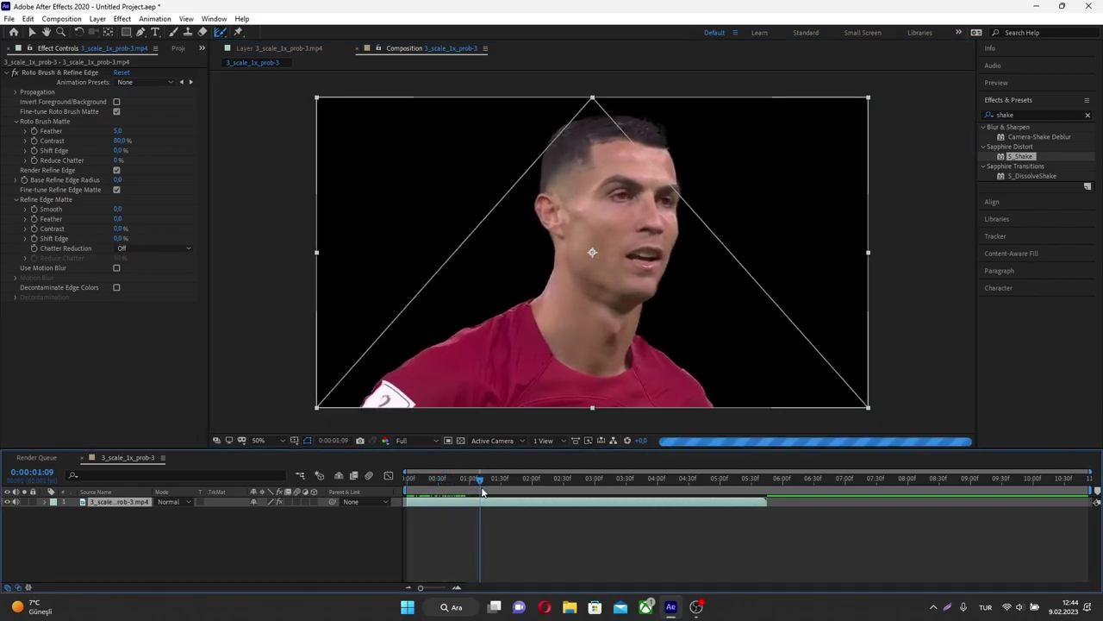
{"action": "left_click", "coordinate": [299, 48]}
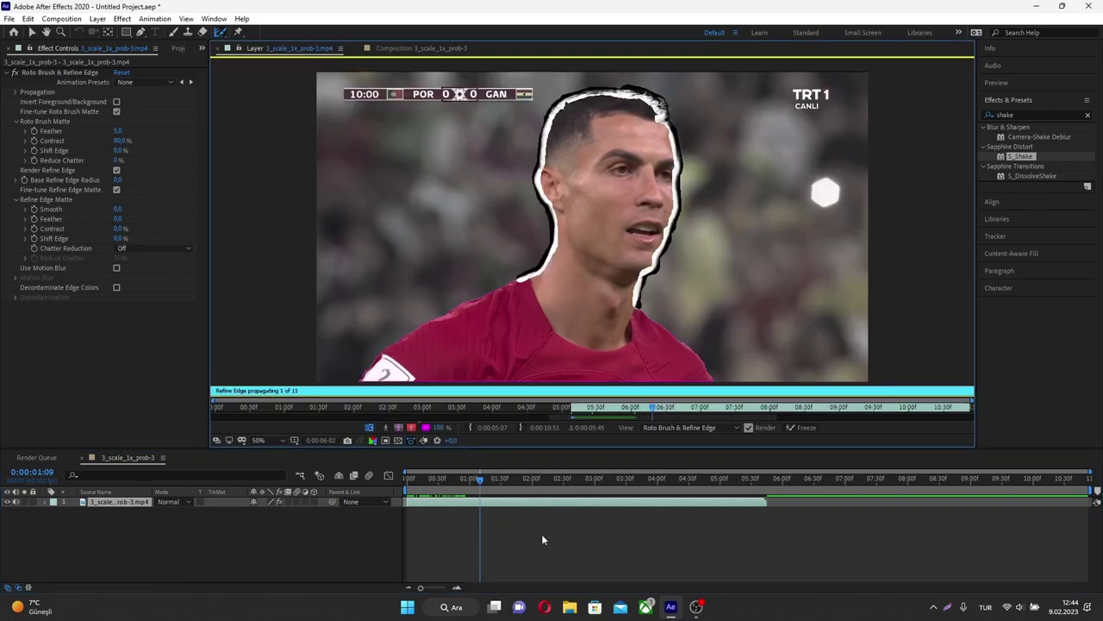
{"action": "left_click", "coordinate": [398, 49]}
{"action": "key", "text": "space"}
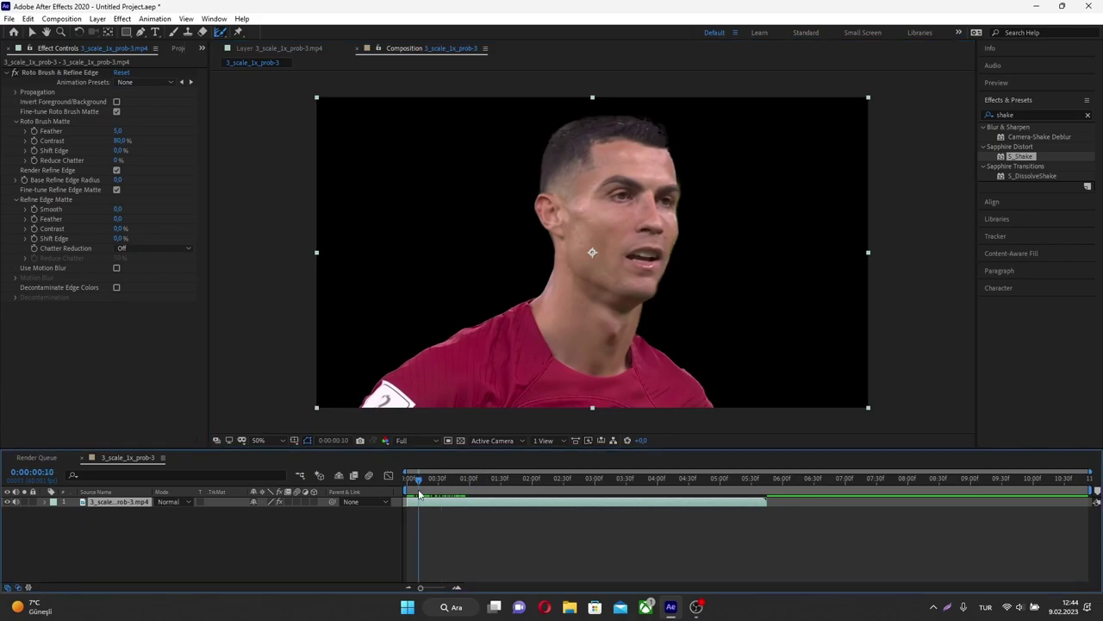
{"action": "key", "text": "ctrl+d"}
- Make a third layer copy and delete Roto Brush & Refine Edge from layers 2 and 3
{"action": "left_click", "coordinate": [483, 511]}
{"action": "key", "text": "ctrl+d"}
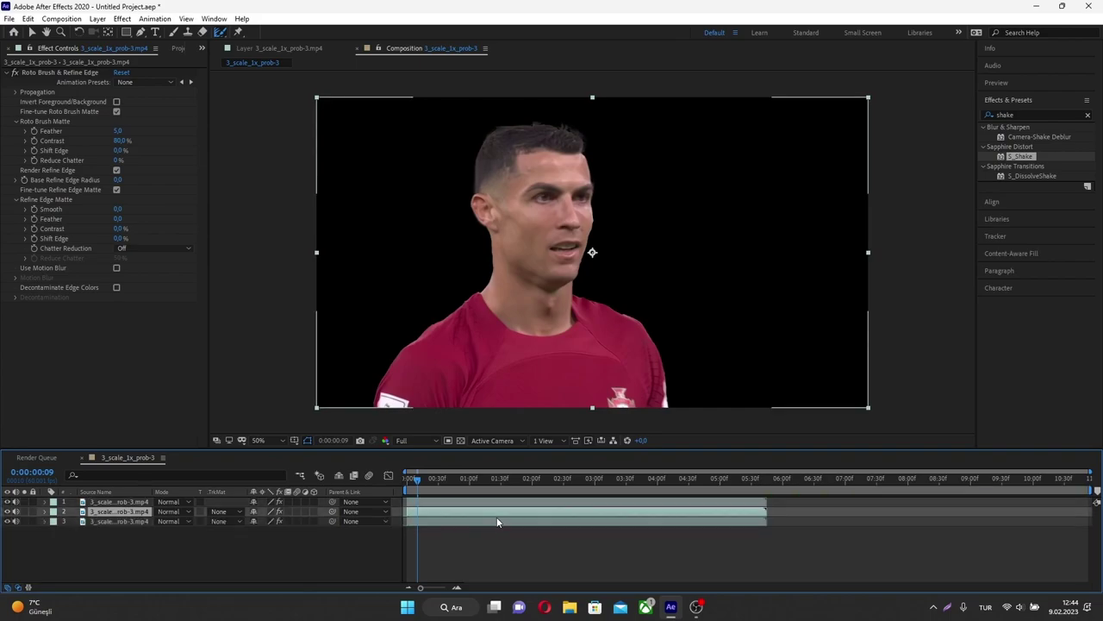
{"action": "left_click", "coordinate": [60, 75]}
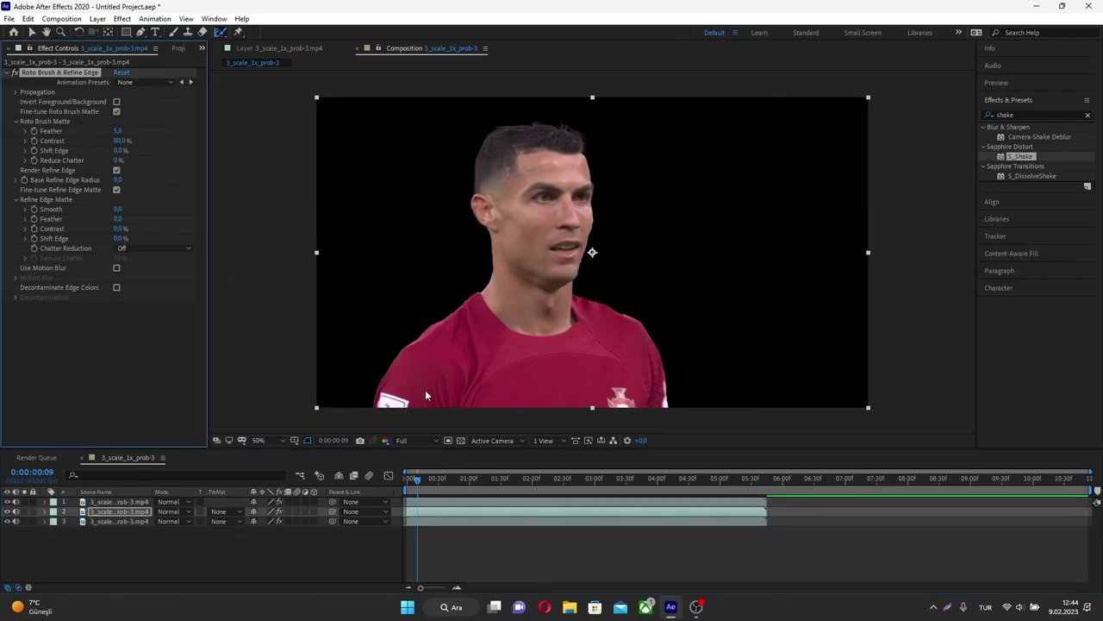
{"action": "key", "text": "Delete"}
{"action": "left_click", "coordinate": [499, 521]}
{"action": "left_click", "coordinate": [50, 73]}
{"action": "key", "text": "Delete"}
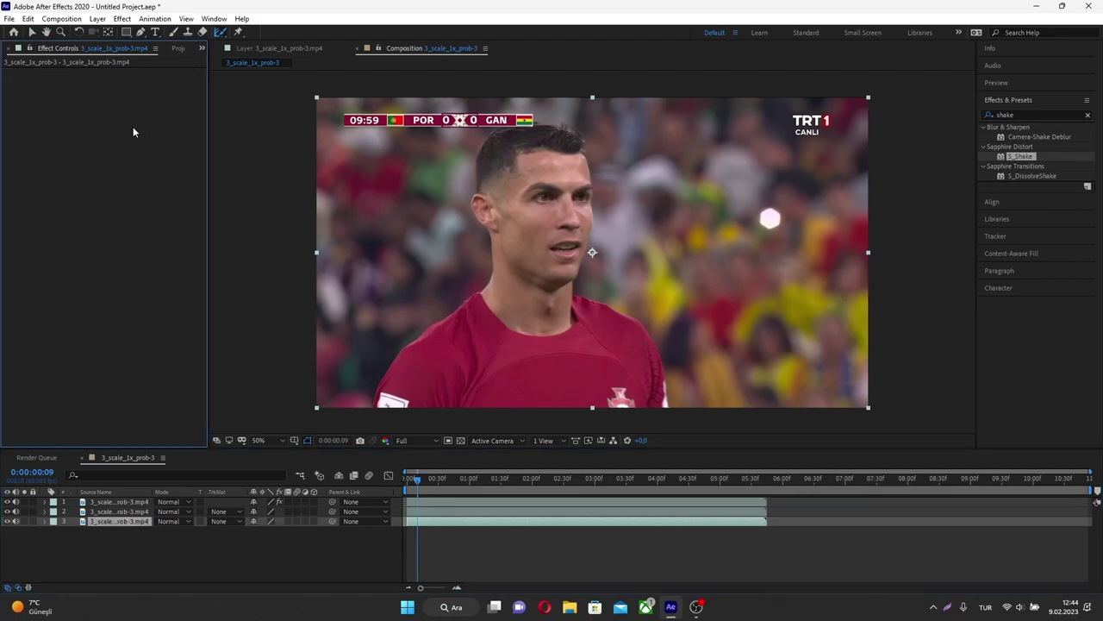
{"action": "left_click_drag", "start_coordinate": [428, 477], "coordinate": [409, 478]}
{"action": "left_click", "coordinate": [455, 512]}
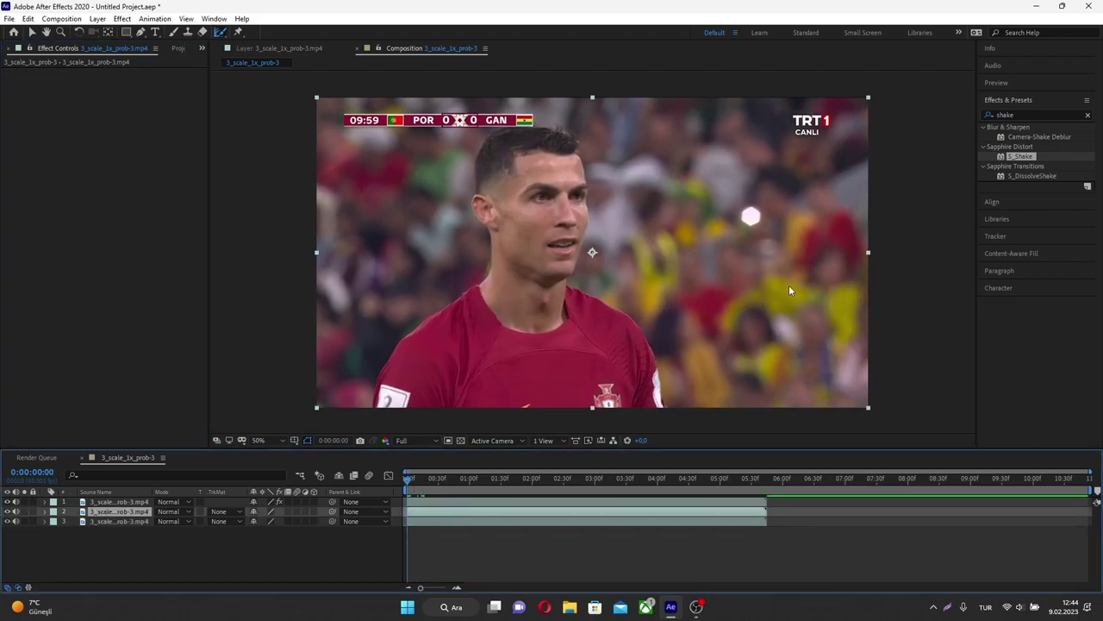
- Find CC Mr. Mercury in Effects & Presets and apply it to layer 2
{"action": "double_click", "coordinate": [1027, 112]}
{"action": "type", "text": "c"}
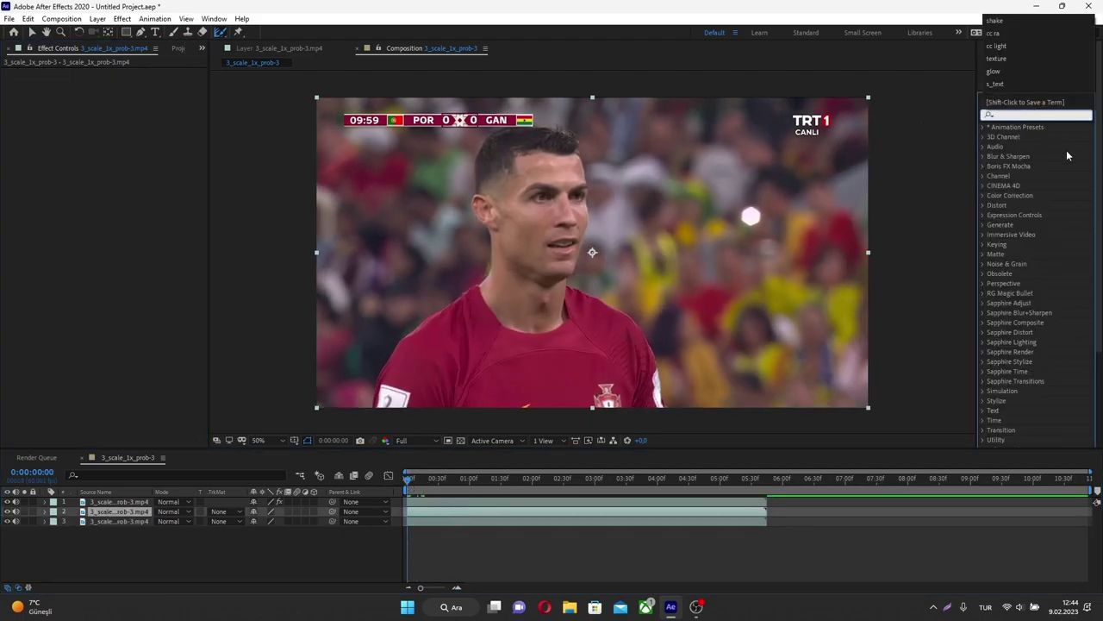
{"action": "type", "text": "c m"}
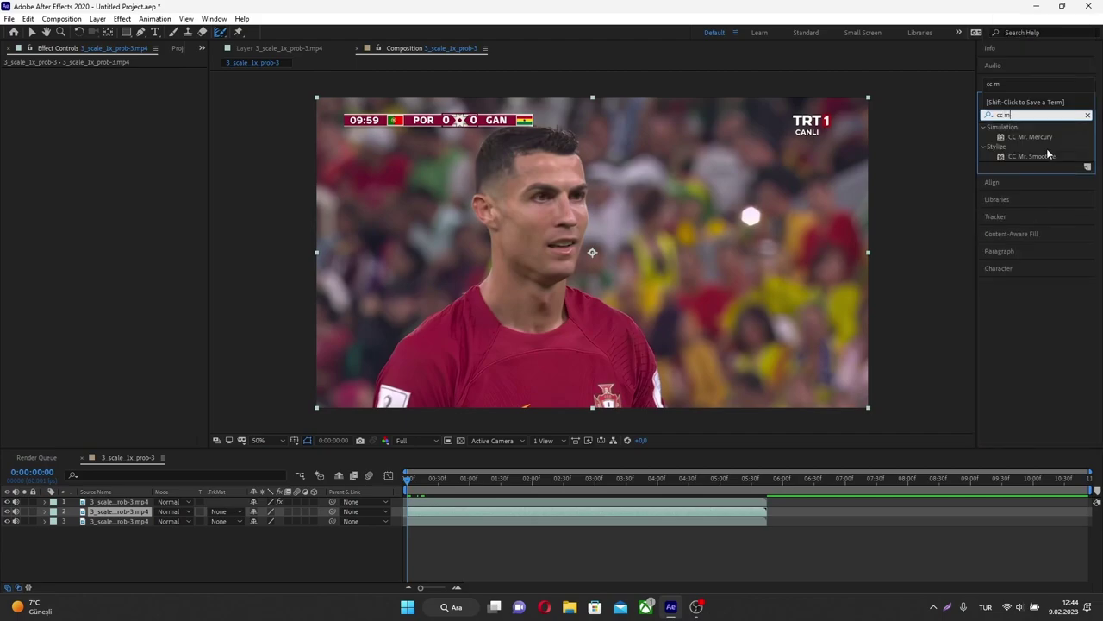
{"action": "left_click_drag", "start_coordinate": [1035, 138], "coordinate": [627, 510]}
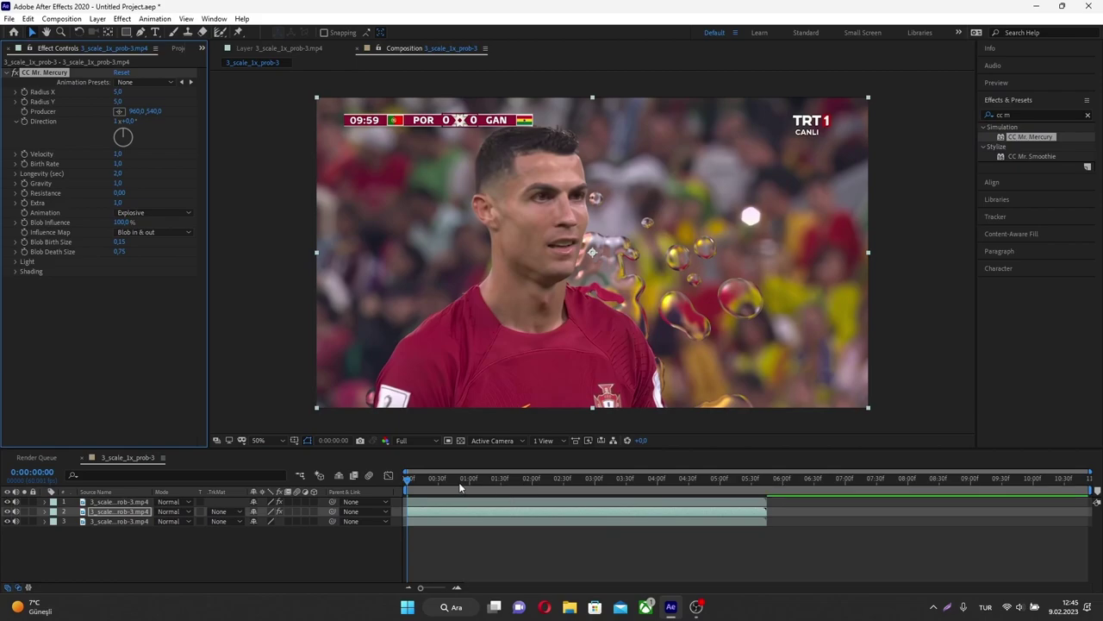
{"action": "mouse_move", "coordinate": [458, 481]}
{"action": "left_mouse_down"}
{"action": "mouse_move", "coordinate": [486, 484]}
{"action": "mouse_move", "coordinate": [419, 489]}
{"action": "left_mouse_up"}
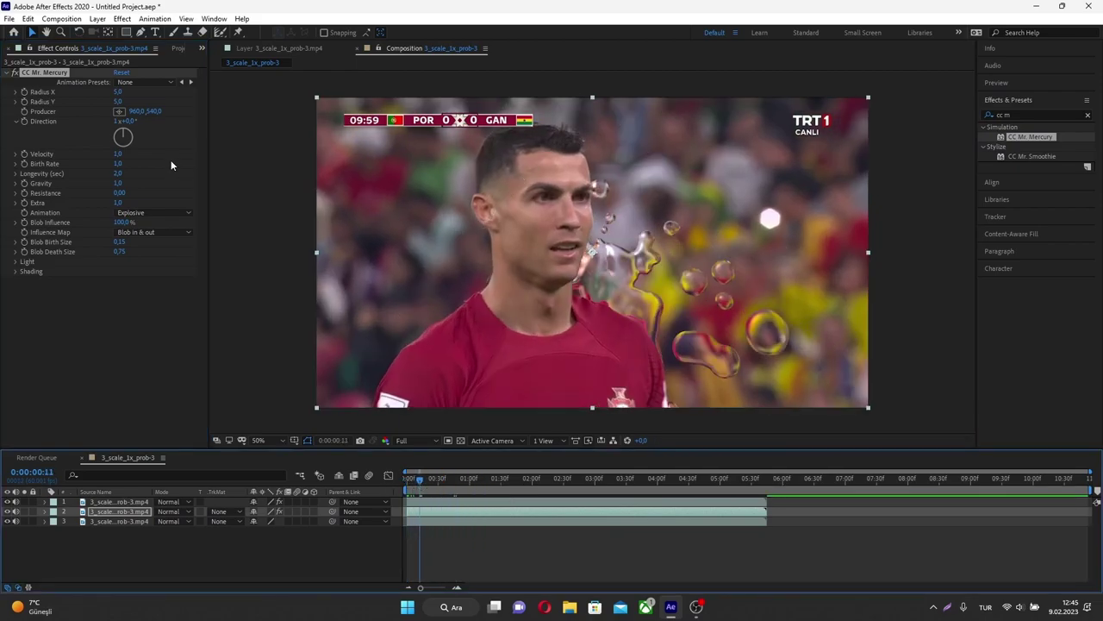
- Set CC Mr. Mercury Velocity to 50 and Birth Rate to 20, then return to frame 0
{"action": "left_click", "coordinate": [119, 153]}
{"action": "type", "text": "50"}
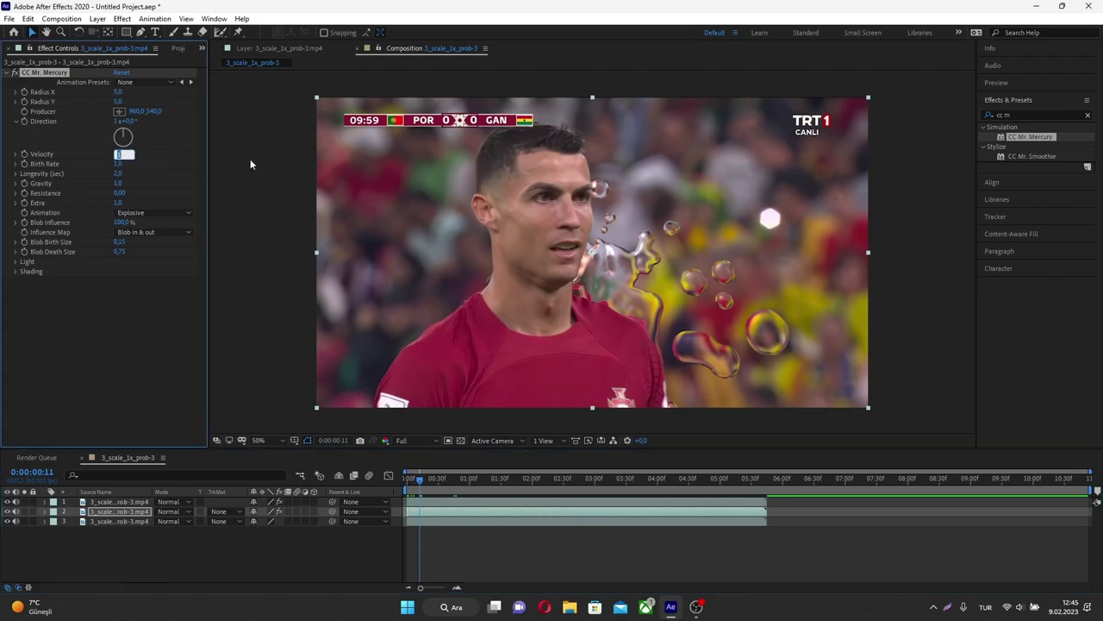
{"action": "key", "text": "Return"}
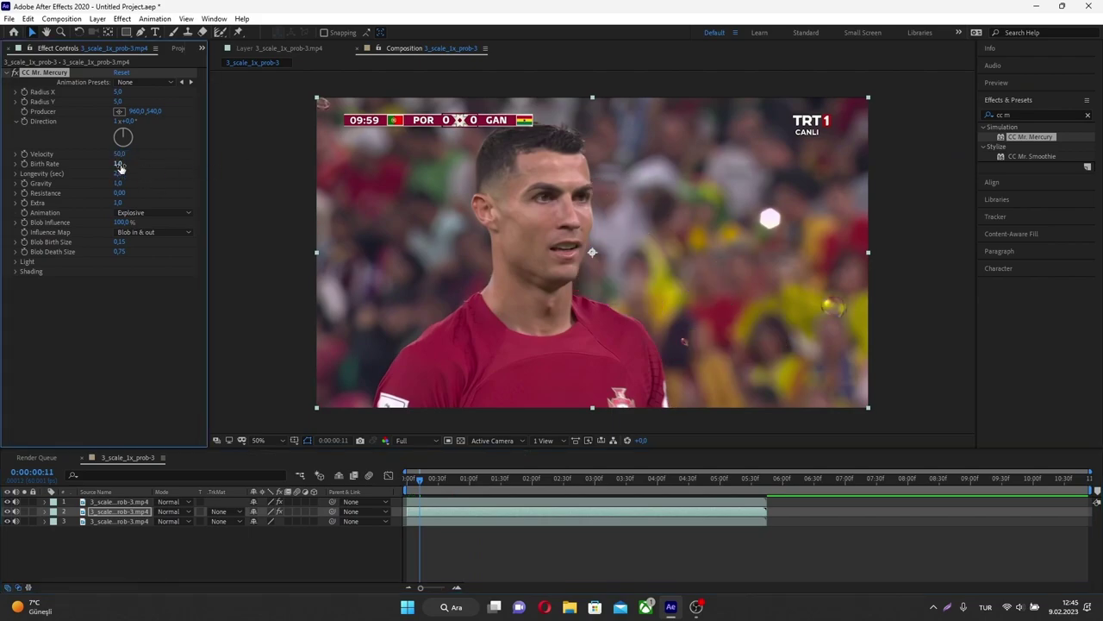
{"action": "left_click", "coordinate": [118, 163]}
{"action": "type", "text": "20"}
{"action": "key", "text": "Return"}
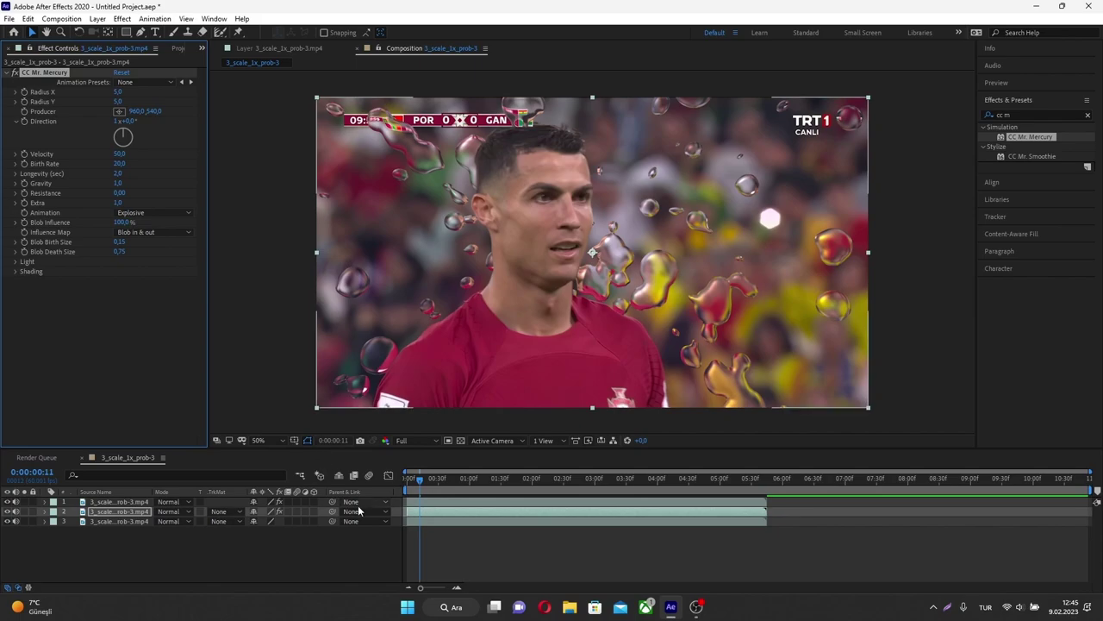
{"action": "left_click", "coordinate": [412, 487]}
{"action": "left_click", "coordinate": [410, 487]}
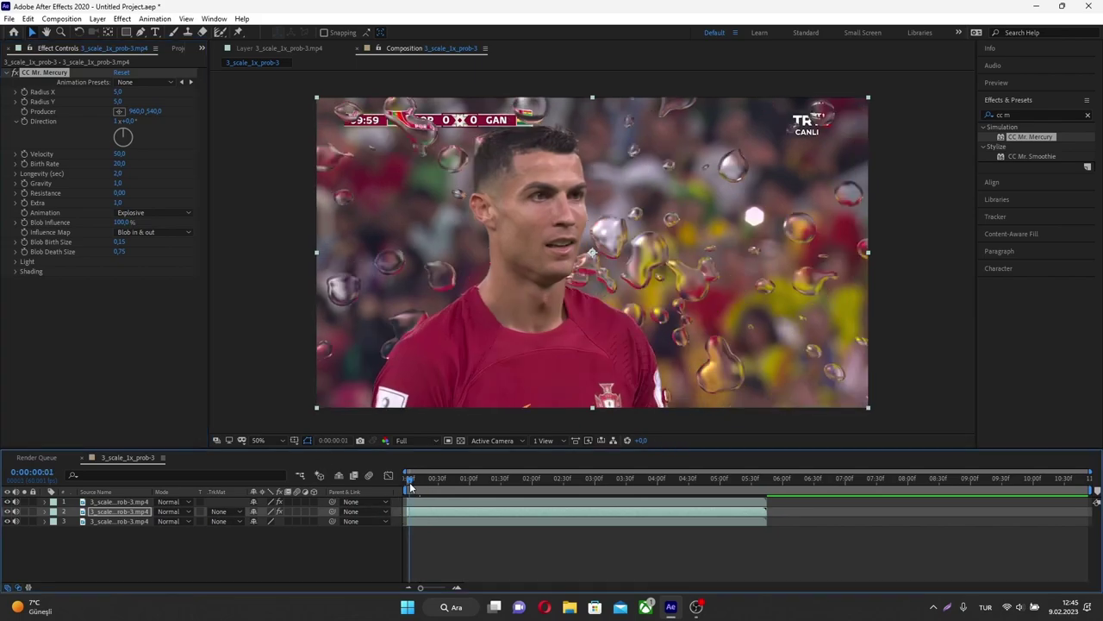
{"action": "left_click", "coordinate": [407, 487]}
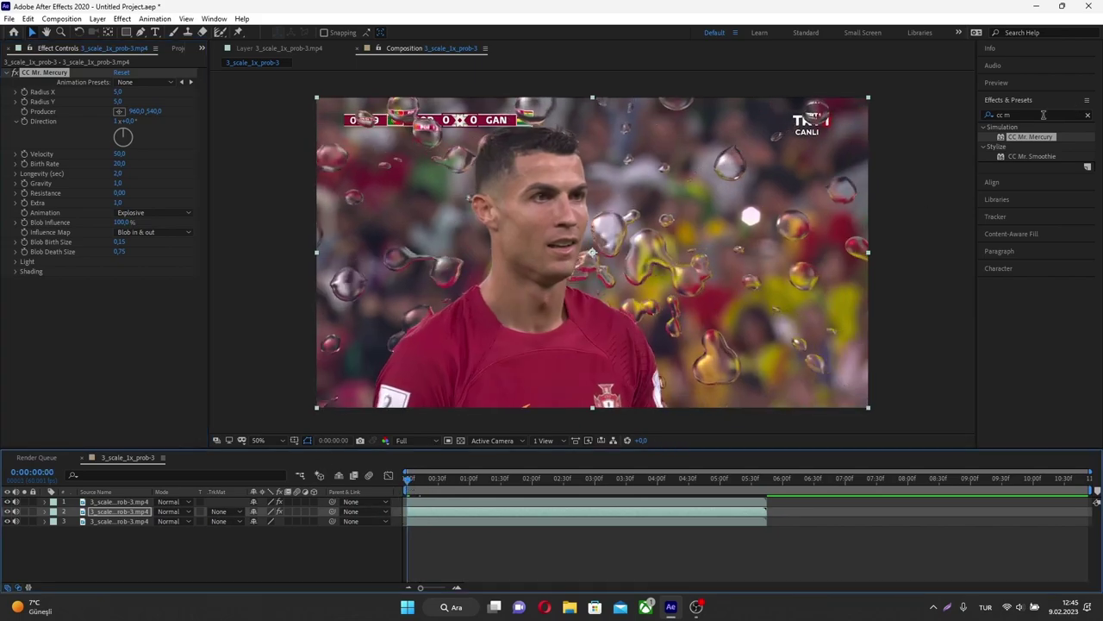
{"action": "left_click", "coordinate": [1043, 114]}
- Add a Warp effect to layer 2 with its Warp Style set to Twist
{"action": "type", "text": "warp"}
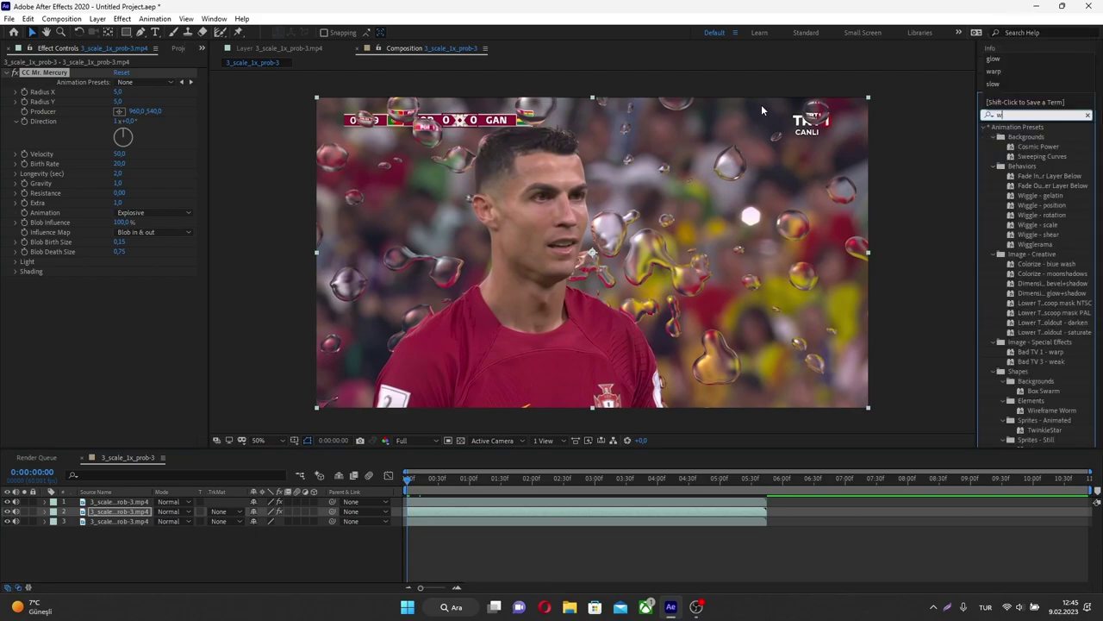
{"action": "left_click_drag", "start_coordinate": [1014, 215], "coordinate": [489, 515]}
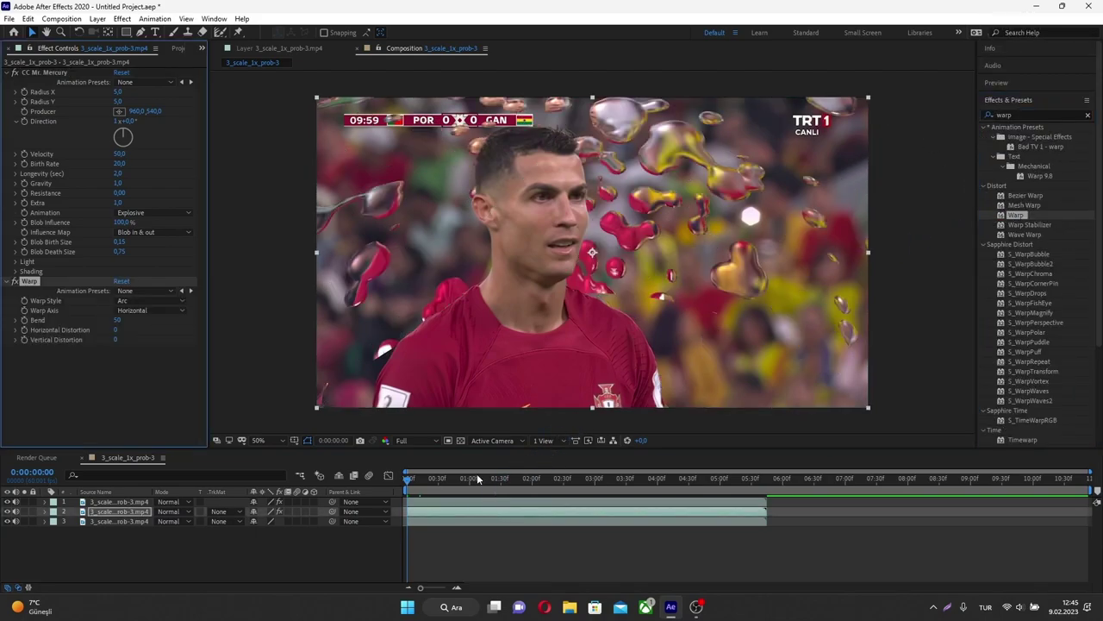
{"action": "left_click", "coordinate": [142, 301]}
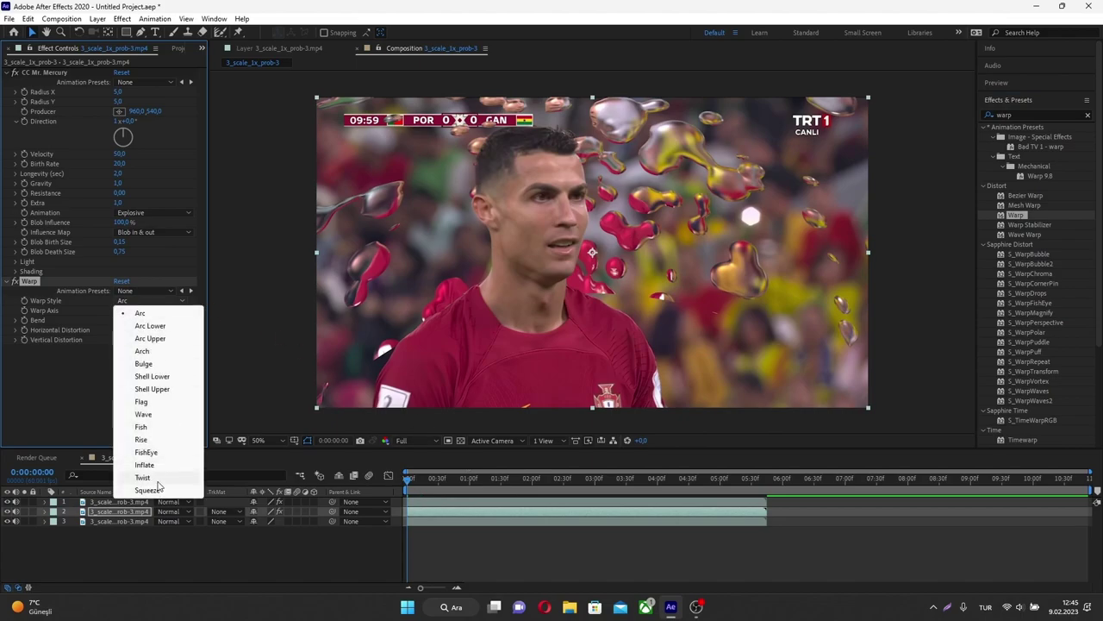
{"action": "left_click", "coordinate": [145, 477]}
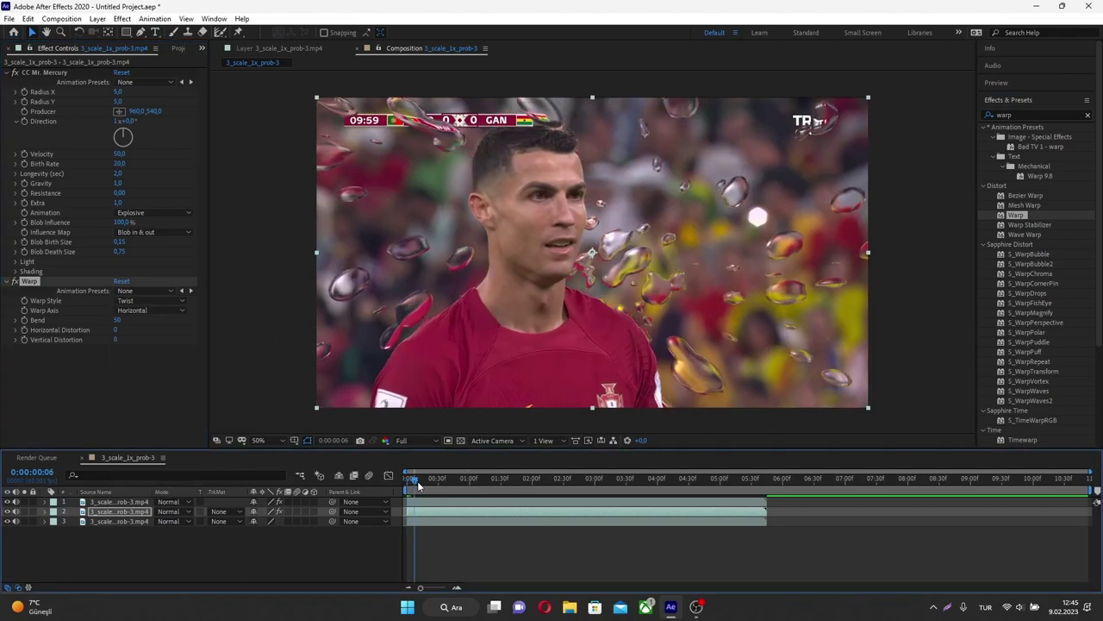
{"action": "mouse_move", "coordinate": [411, 483]}
{"action": "left_mouse_down"}
{"action": "mouse_move", "coordinate": [426, 483]}
{"action": "mouse_move", "coordinate": [409, 483]}
{"action": "left_mouse_up"}
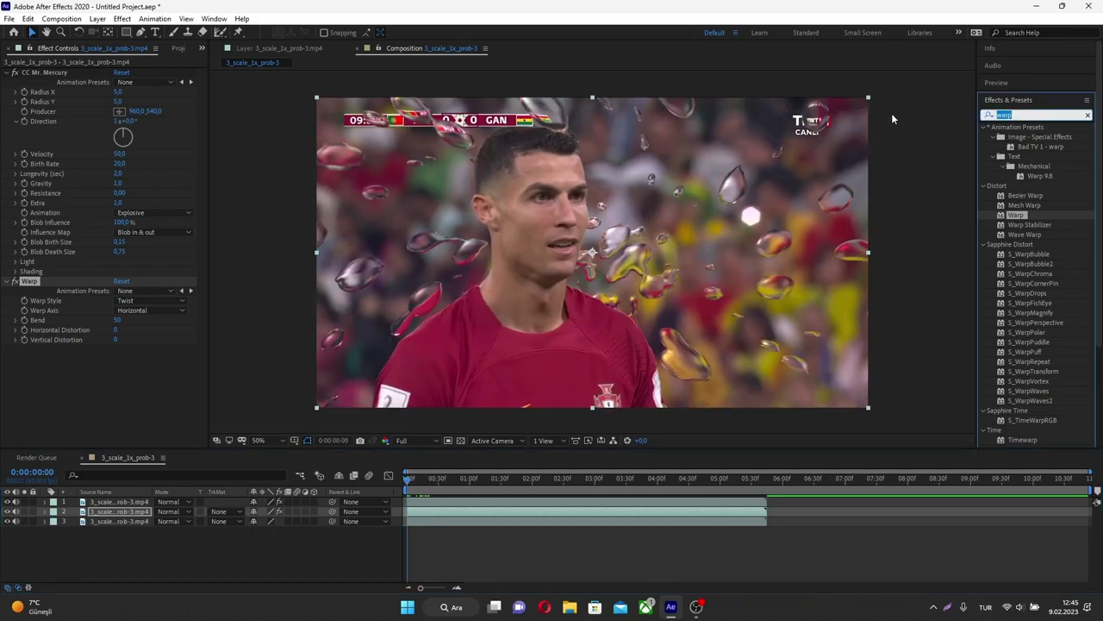
- Apply CC Lens to layer 2 after Warp and set its Size to 0
{"action": "type", "text": "cc lens"}
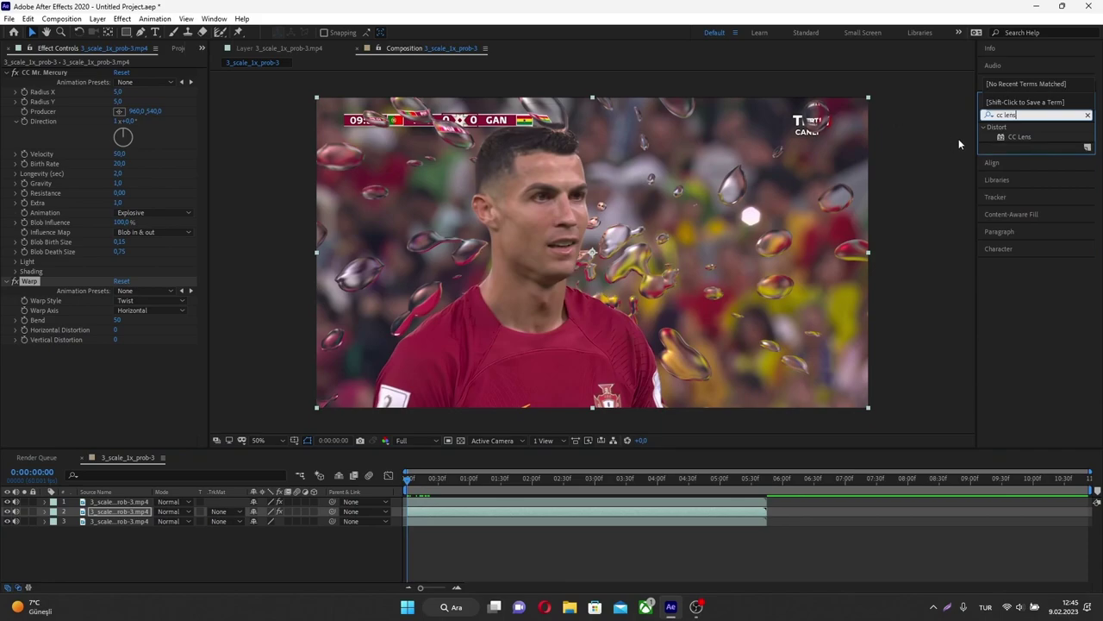
{"action": "left_click_drag", "start_coordinate": [1019, 136], "coordinate": [546, 510]}
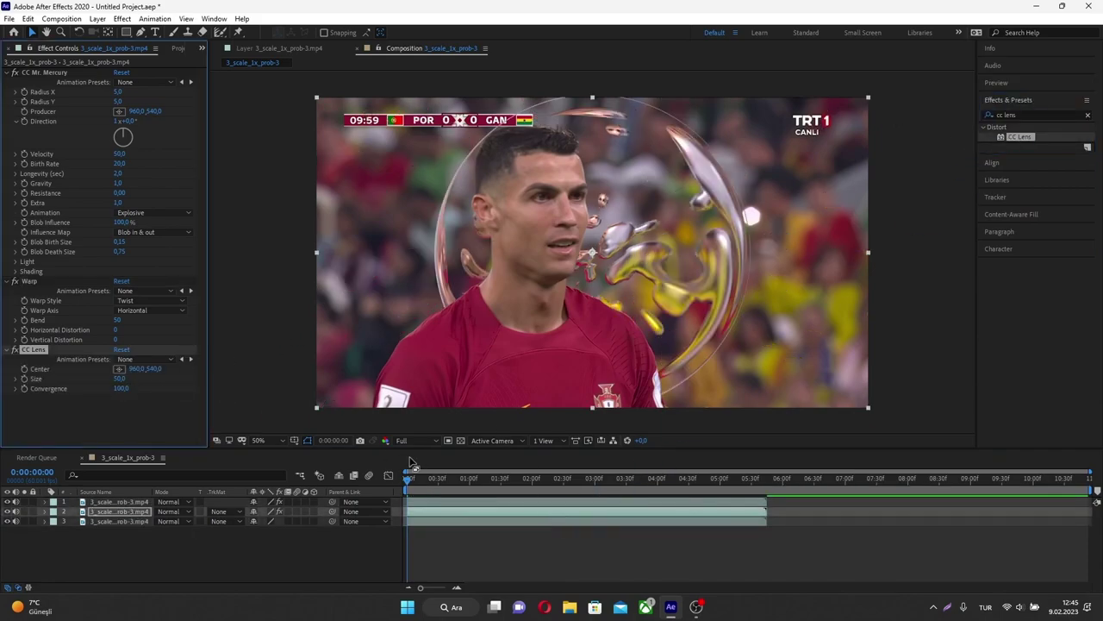
{"action": "left_click", "coordinate": [119, 378]}
{"action": "type", "text": "0"}
{"action": "key", "text": "Return"}
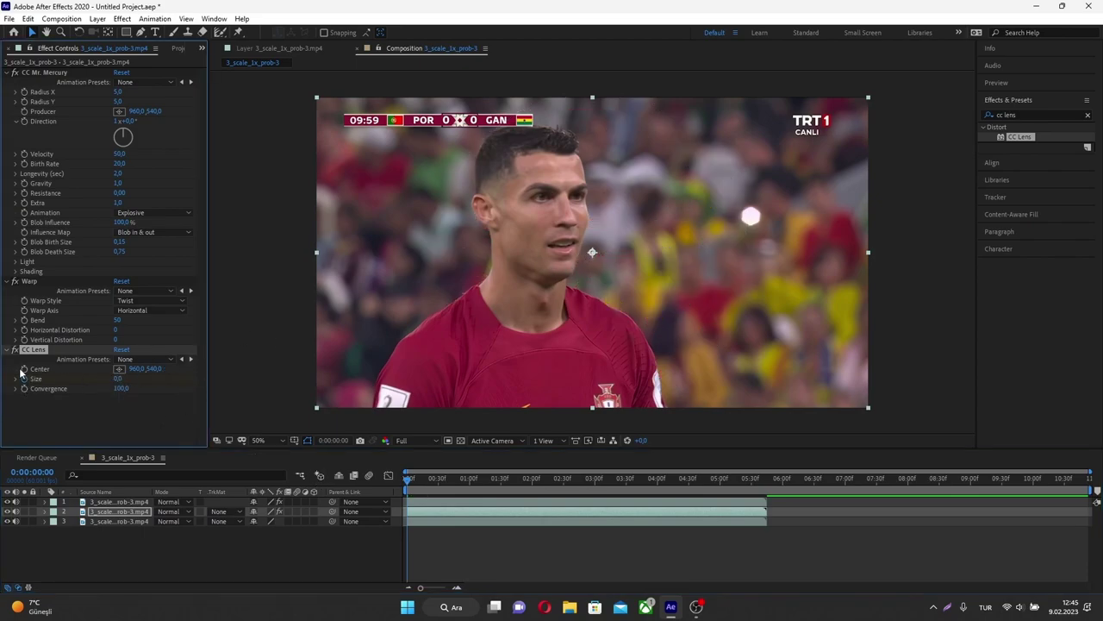
- Place the CC Lens Center at 780, 634 below the player's chin, then advance to about 0:00:01:28
{"action": "left_click", "coordinate": [119, 369]}
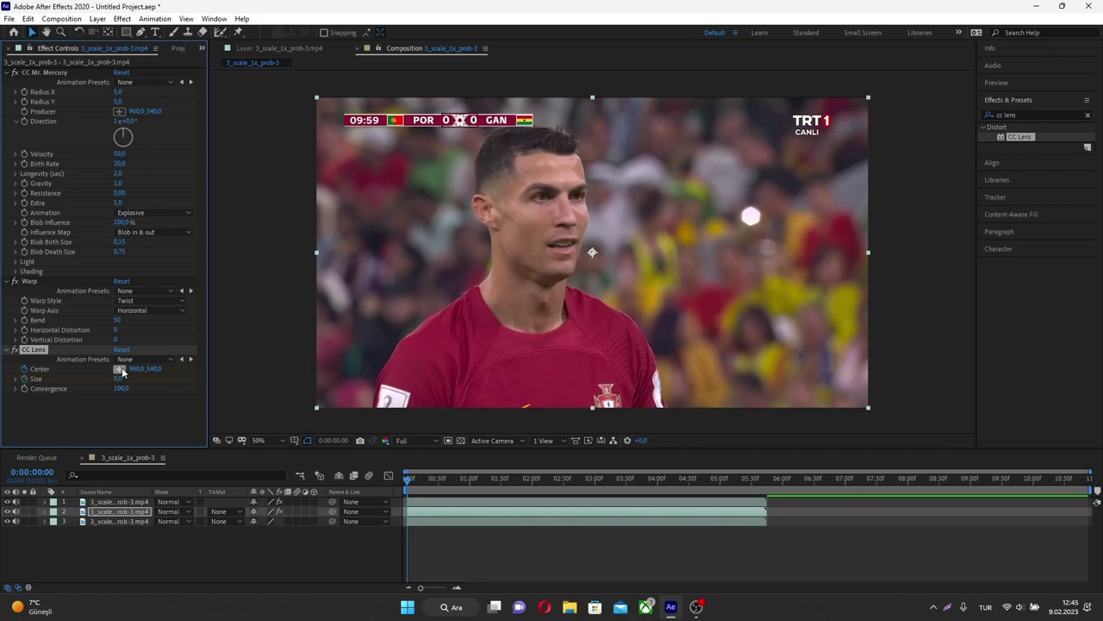
{"action": "left_click", "coordinate": [539, 281]}
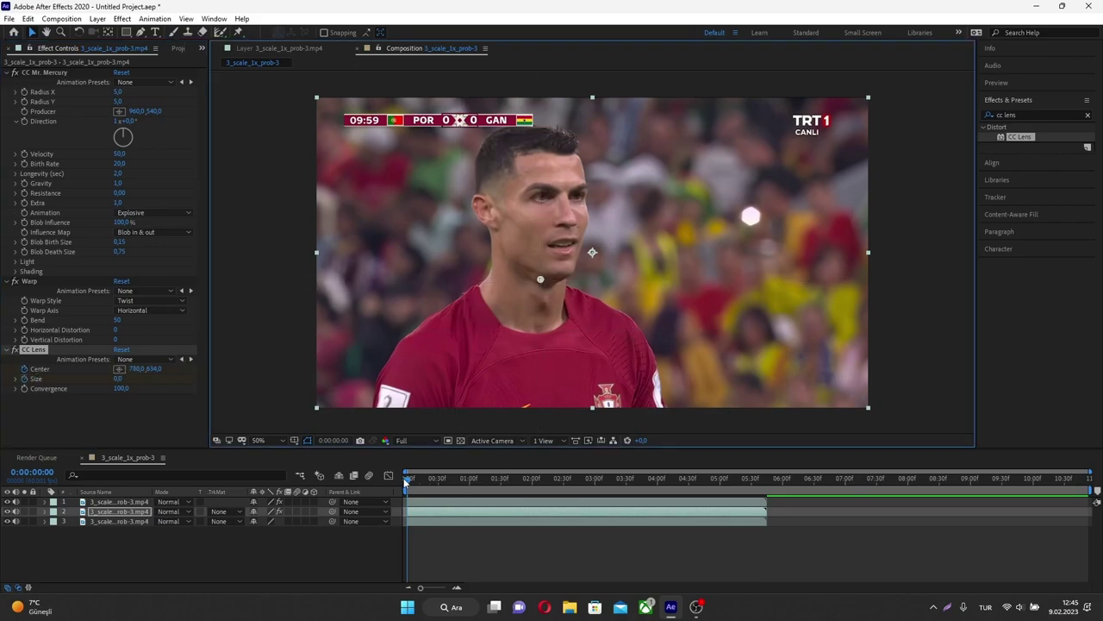
{"action": "left_click_drag", "start_coordinate": [408, 483], "coordinate": [500, 487]}
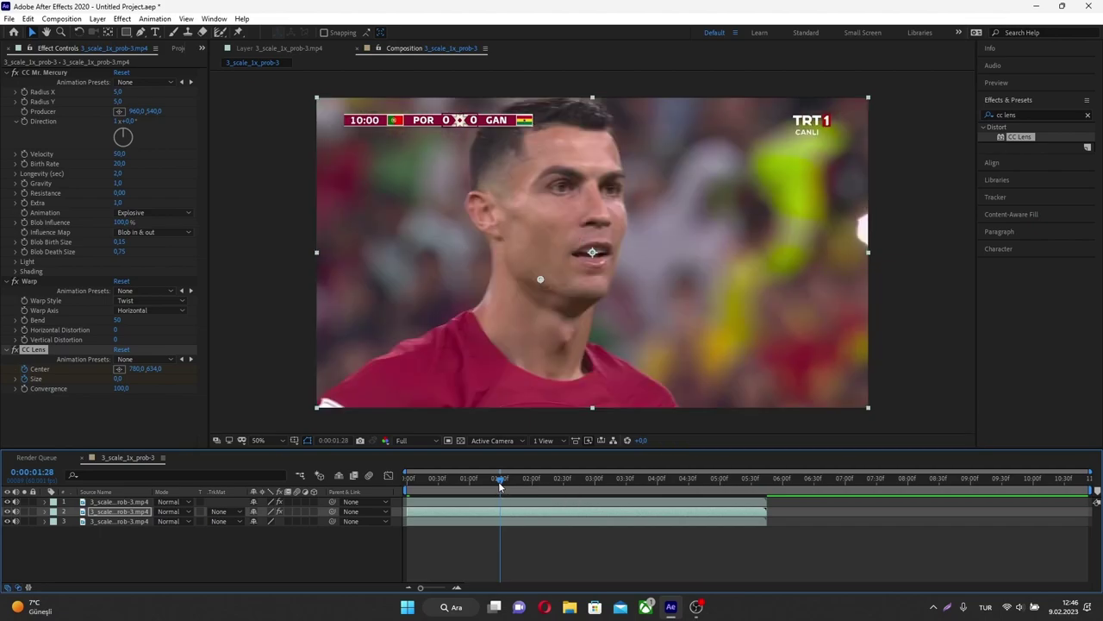
- Keyframe CC Lens Size growing from 0 at the first frame to 500 around 0:00:01:25
{"action": "left_click_drag", "start_coordinate": [500, 487], "coordinate": [434, 487]}
{"action": "key", "text": "Home"}
{"action": "left_click", "coordinate": [440, 503]}
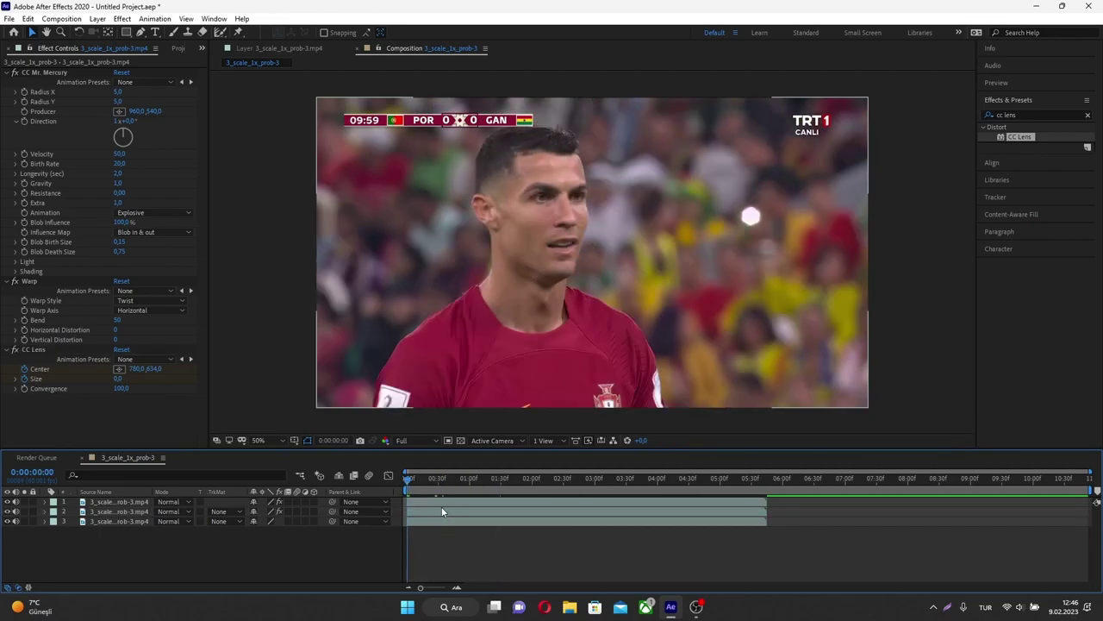
{"action": "left_click_drag", "start_coordinate": [411, 483], "coordinate": [469, 487]}
{"action": "left_click", "coordinate": [436, 511]}
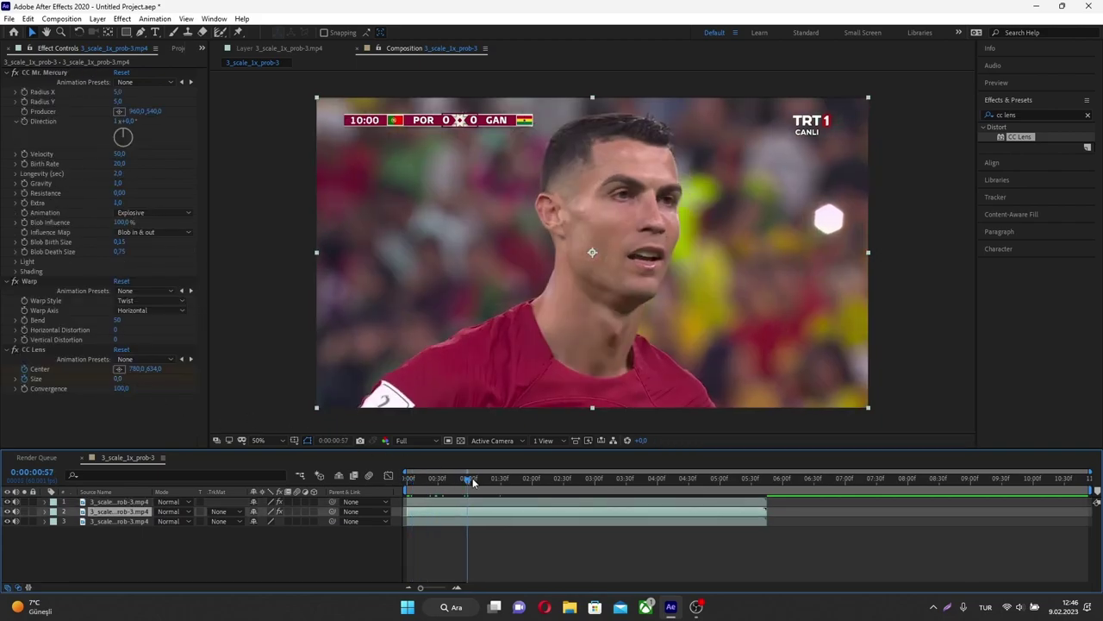
{"action": "left_click_drag", "start_coordinate": [472, 482], "coordinate": [496, 487]}
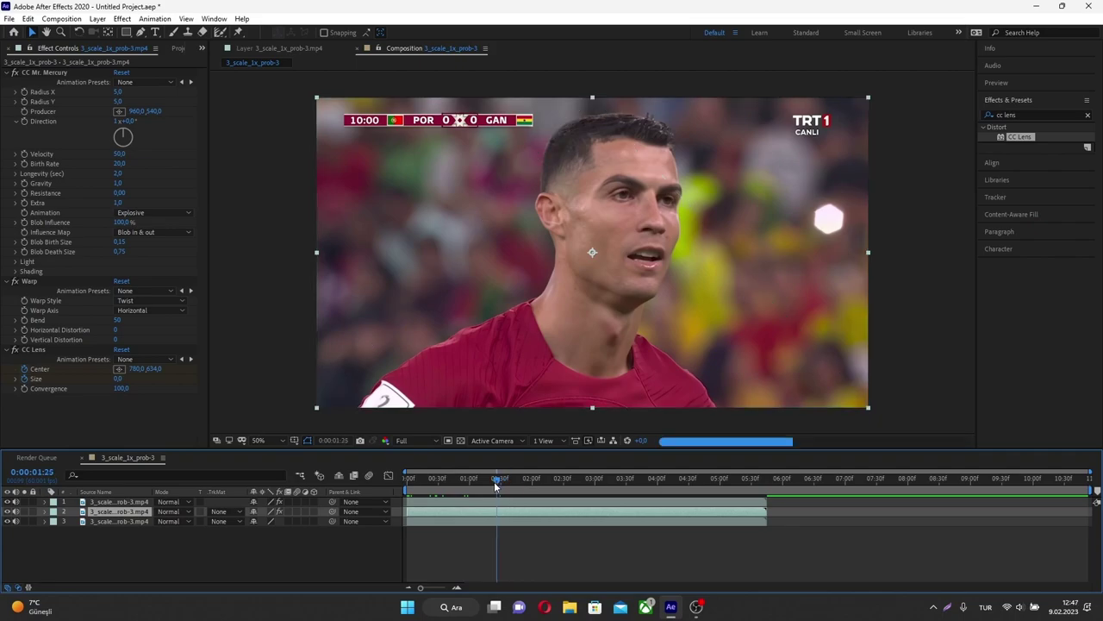
{"action": "left_click", "coordinate": [119, 379]}
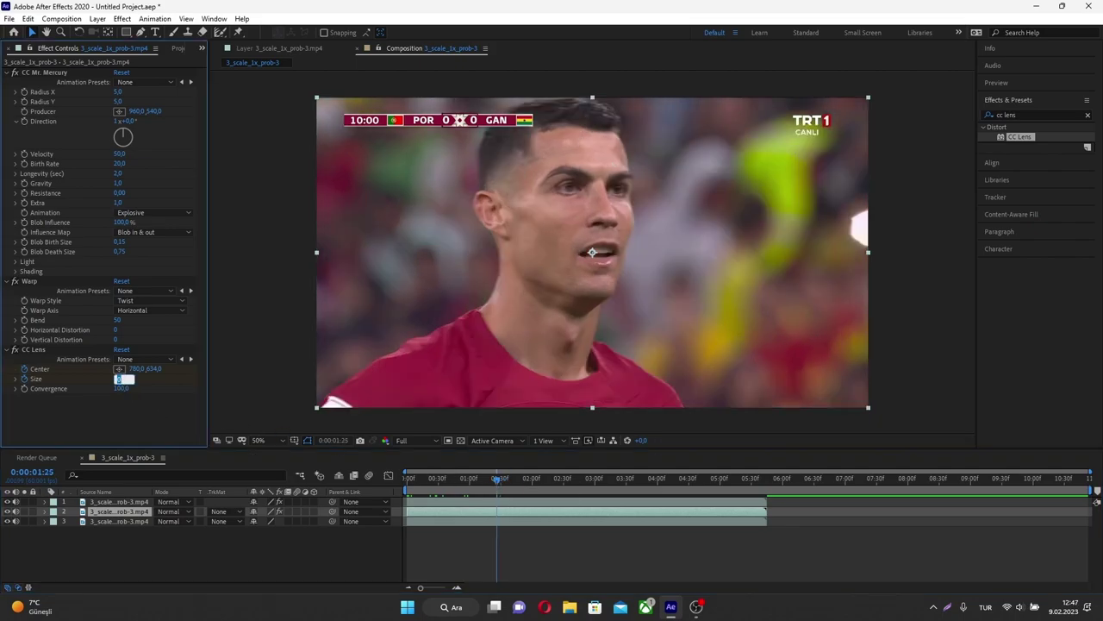
{"action": "type", "text": "500"}
{"action": "key", "text": "Return"}
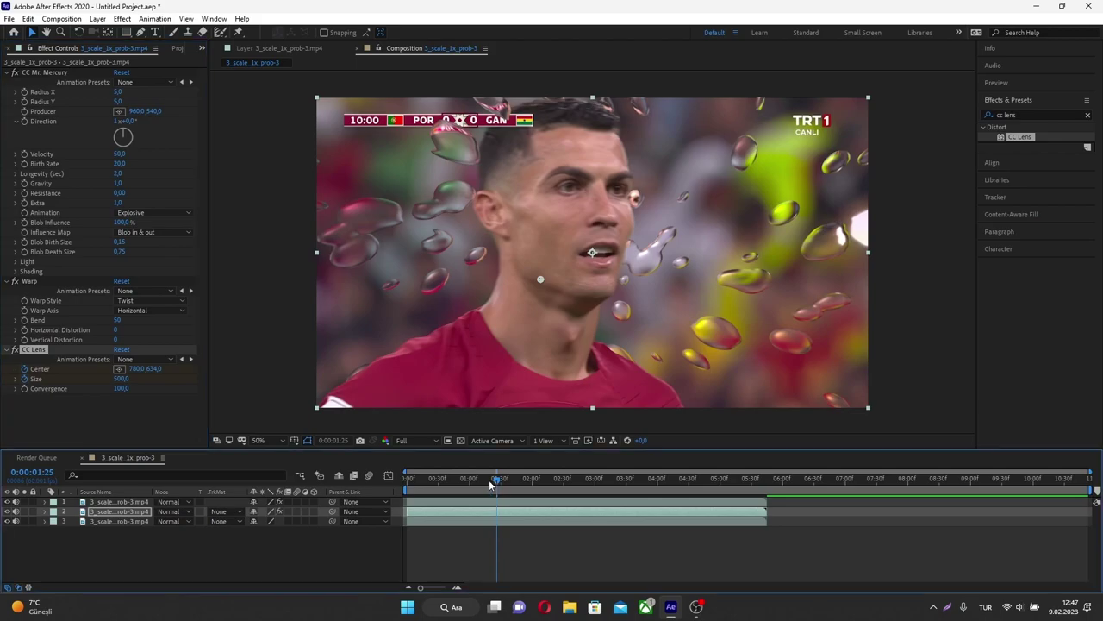
- Keyframe the lens centre drifting right and down, then back left, through 0:00:01:28
{"action": "key", "text": "Home"}
{"action": "left_click_drag", "start_coordinate": [407, 489], "coordinate": [429, 491]}
{"action": "left_click_drag", "start_coordinate": [542, 283], "coordinate": [556, 285]}
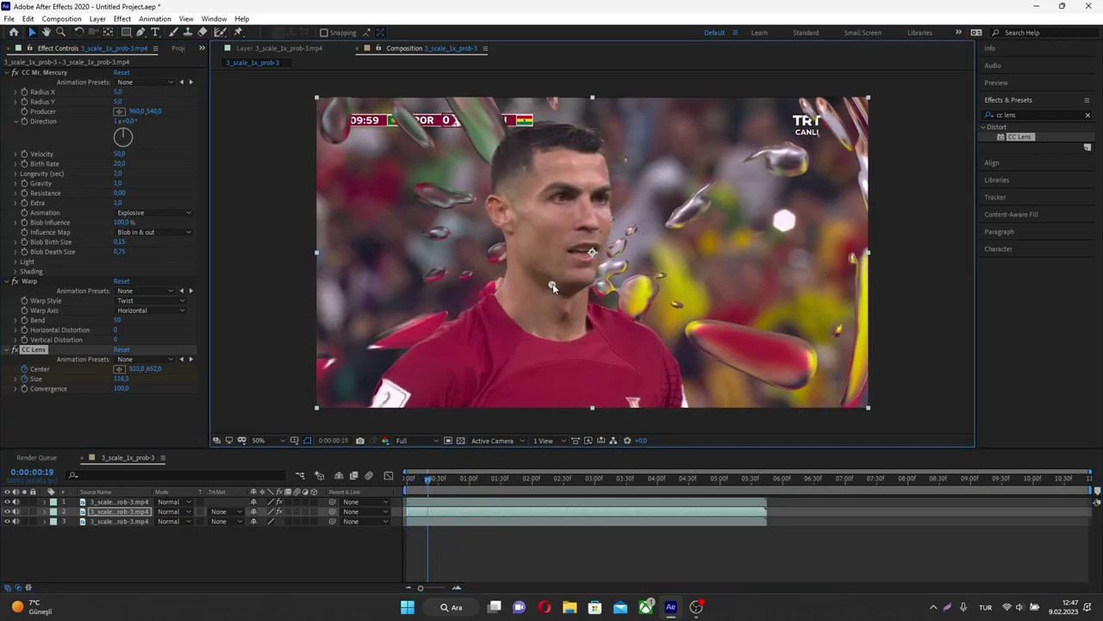
{"action": "left_click_drag", "start_coordinate": [431, 480], "coordinate": [442, 485]}
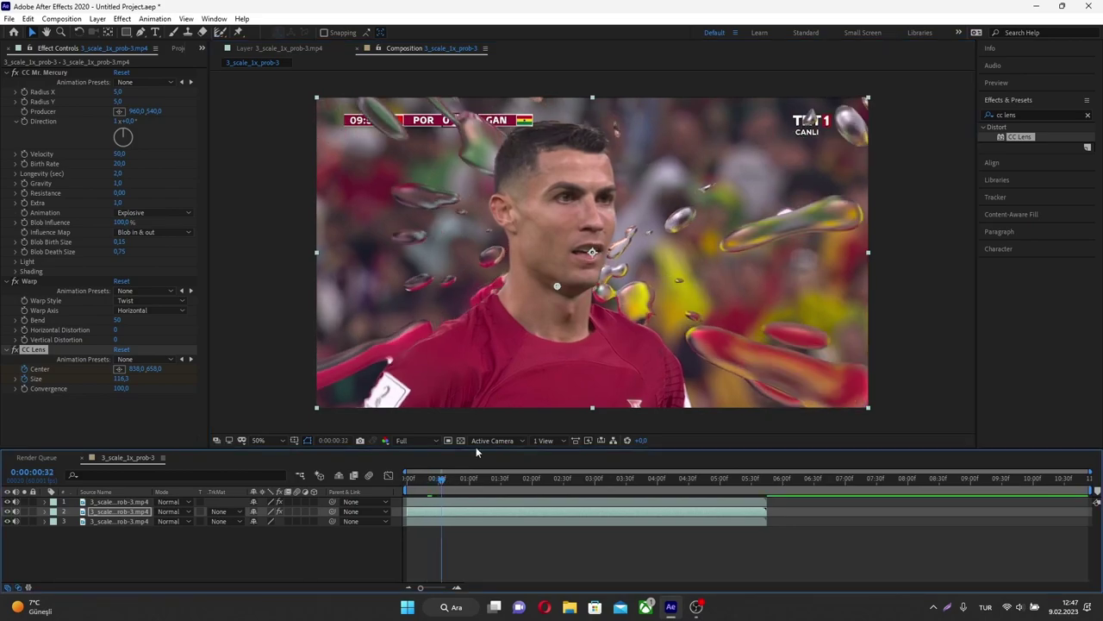
{"action": "left_click_drag", "start_coordinate": [556, 288], "coordinate": [579, 298]}
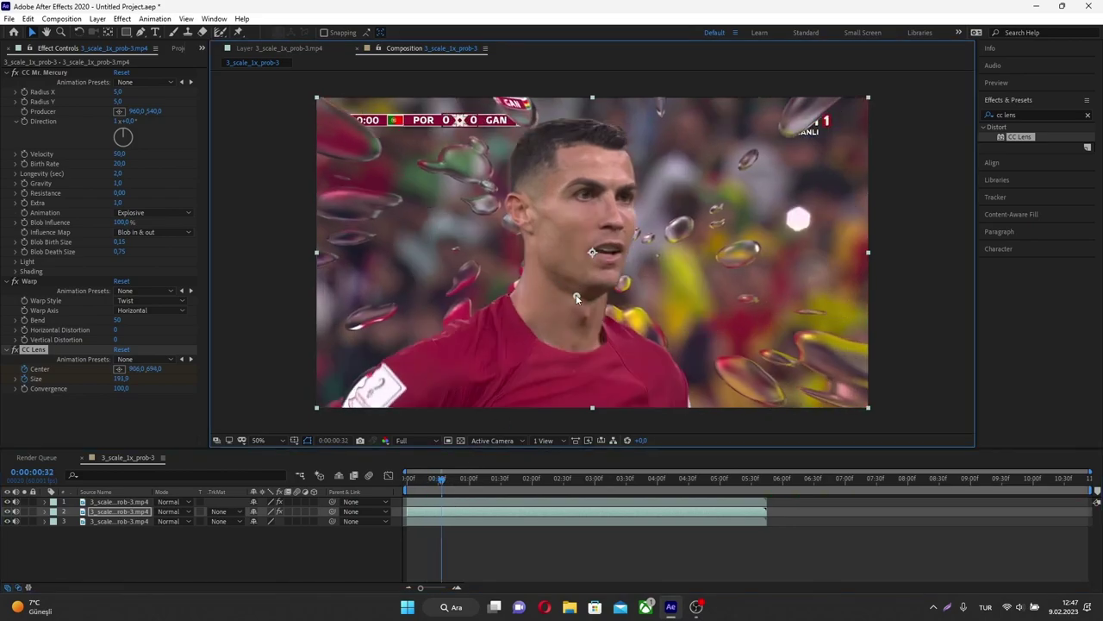
{"action": "left_click_drag", "start_coordinate": [443, 481], "coordinate": [471, 482]}
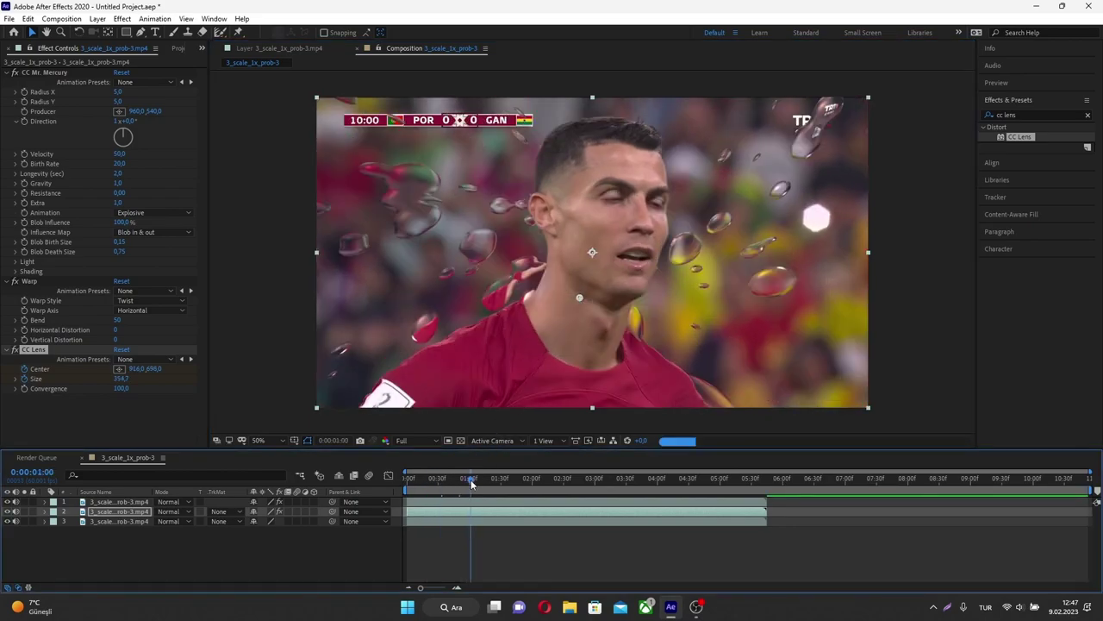
{"action": "left_click_drag", "start_coordinate": [580, 298], "coordinate": [615, 323]}
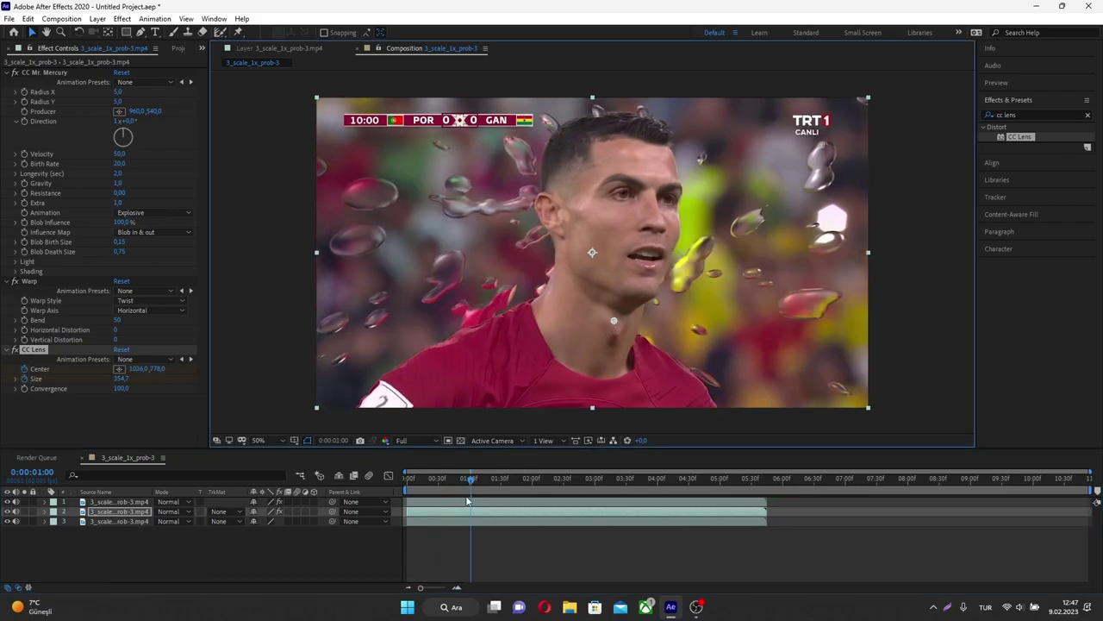
{"action": "left_click_drag", "start_coordinate": [471, 483], "coordinate": [493, 485]}
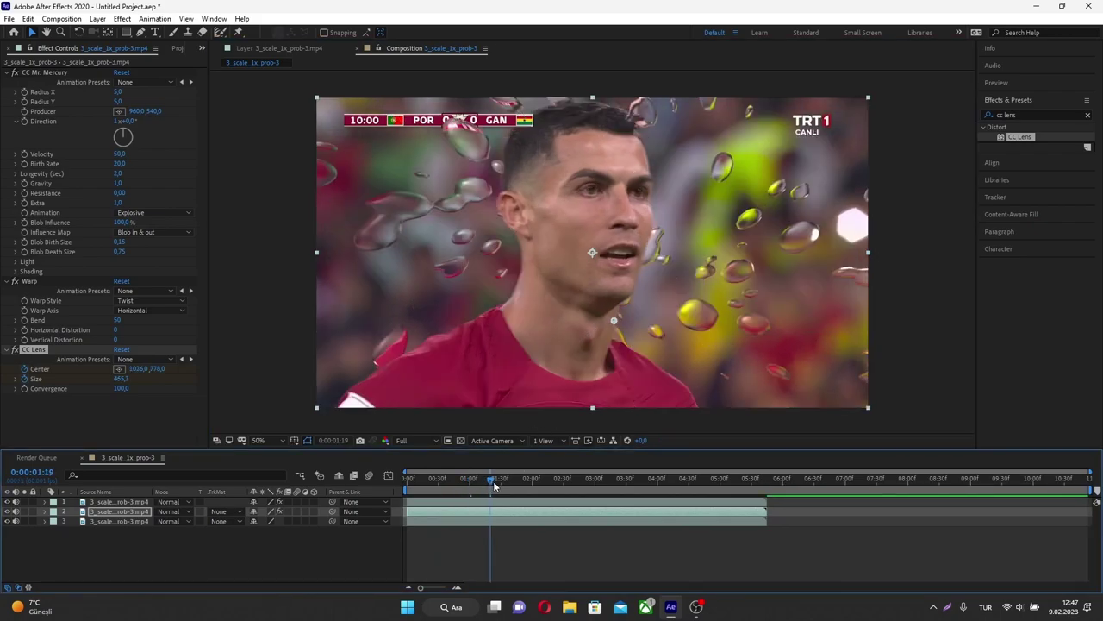
{"action": "left_click_drag", "start_coordinate": [614, 325], "coordinate": [586, 328]}
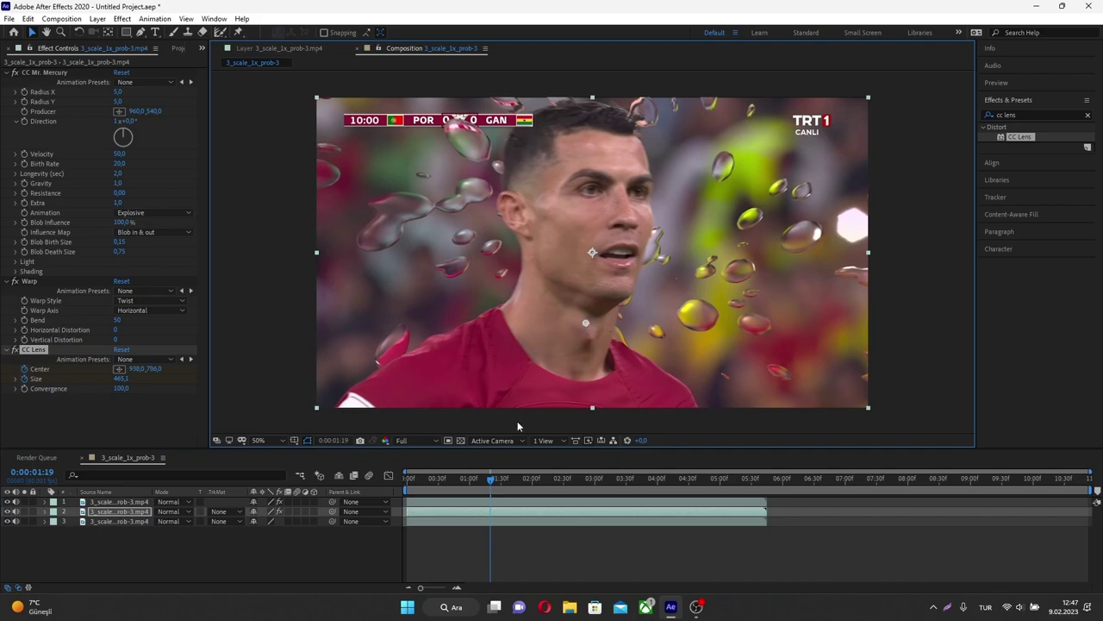
{"action": "left_click_drag", "start_coordinate": [491, 484], "coordinate": [500, 482]}
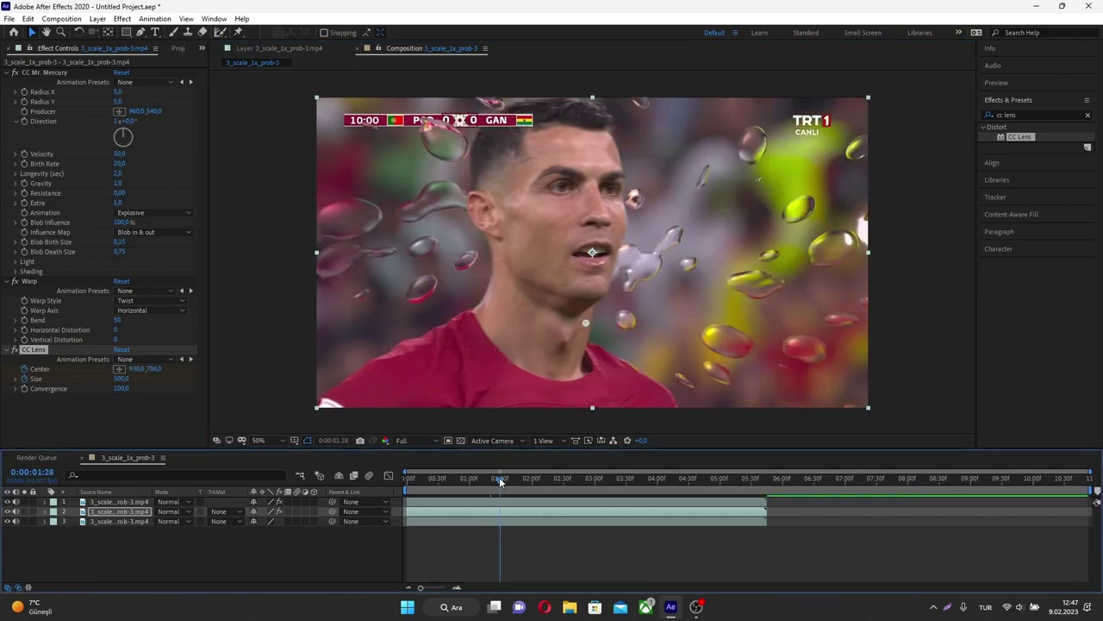
{"action": "left_click_drag", "start_coordinate": [584, 326], "coordinate": [556, 325]}
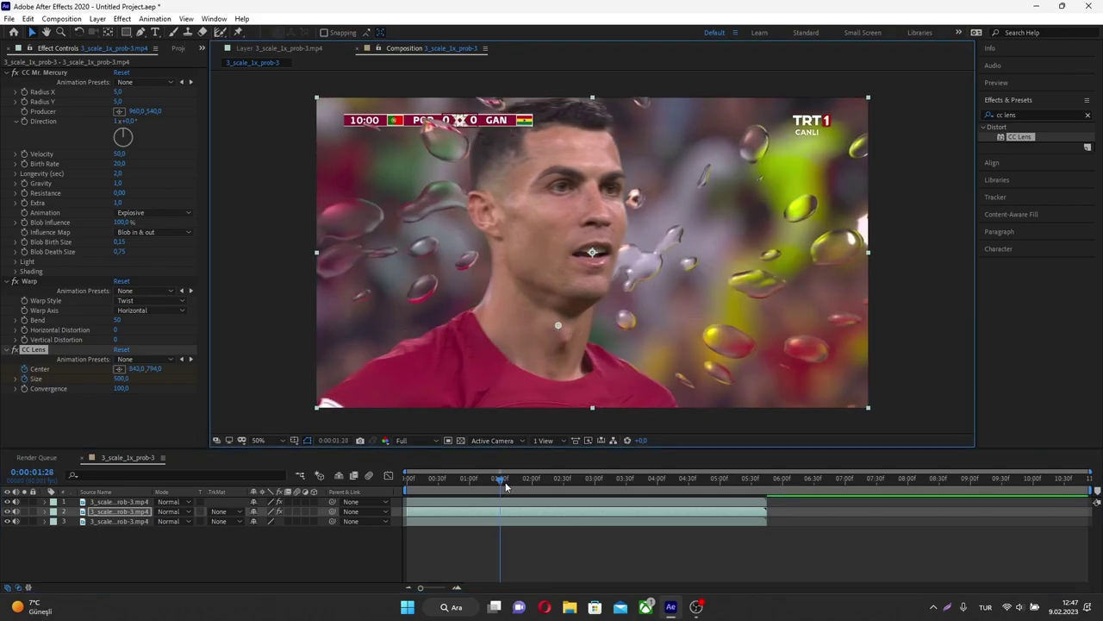
{"action": "left_click_drag", "start_coordinate": [501, 482], "coordinate": [392, 479]}
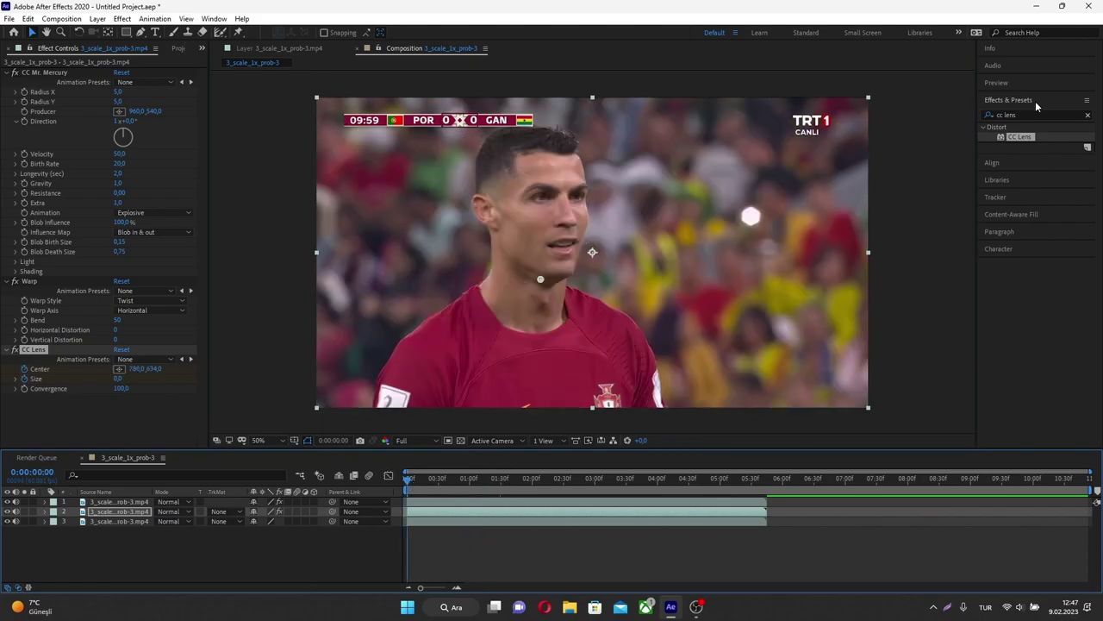
- Find 'glow' in Effects & Presets and apply Stylize > Glow to liquid layer 2
{"action": "left_click", "coordinate": [1030, 116]}
{"action": "left_click", "coordinate": [430, 480]}
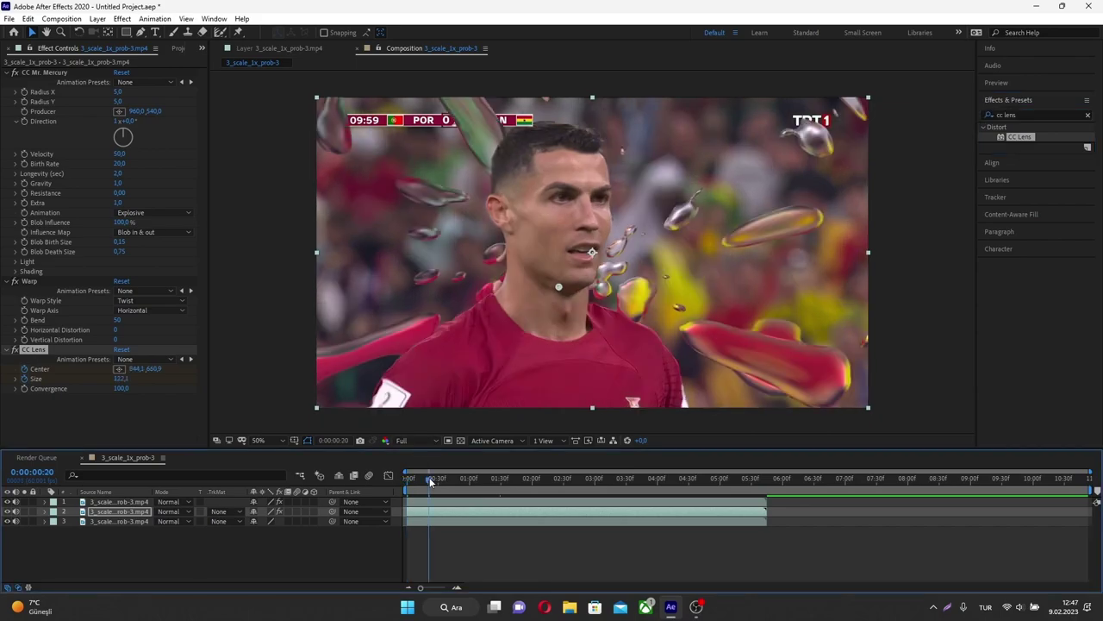
{"action": "left_click", "coordinate": [977, 122]}
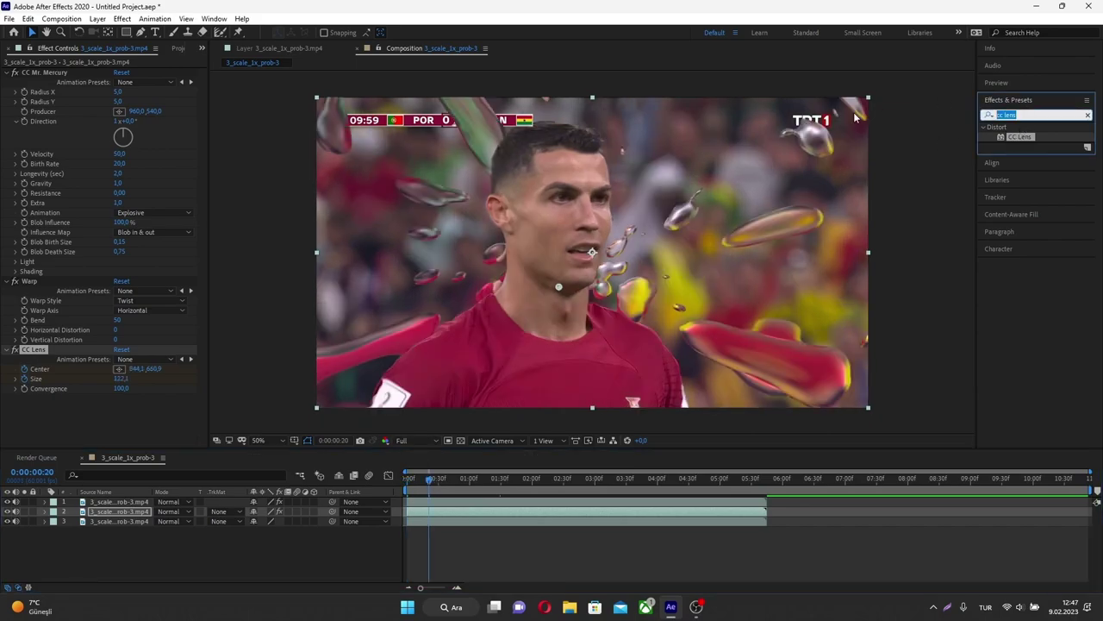
{"action": "type", "text": "glow"}
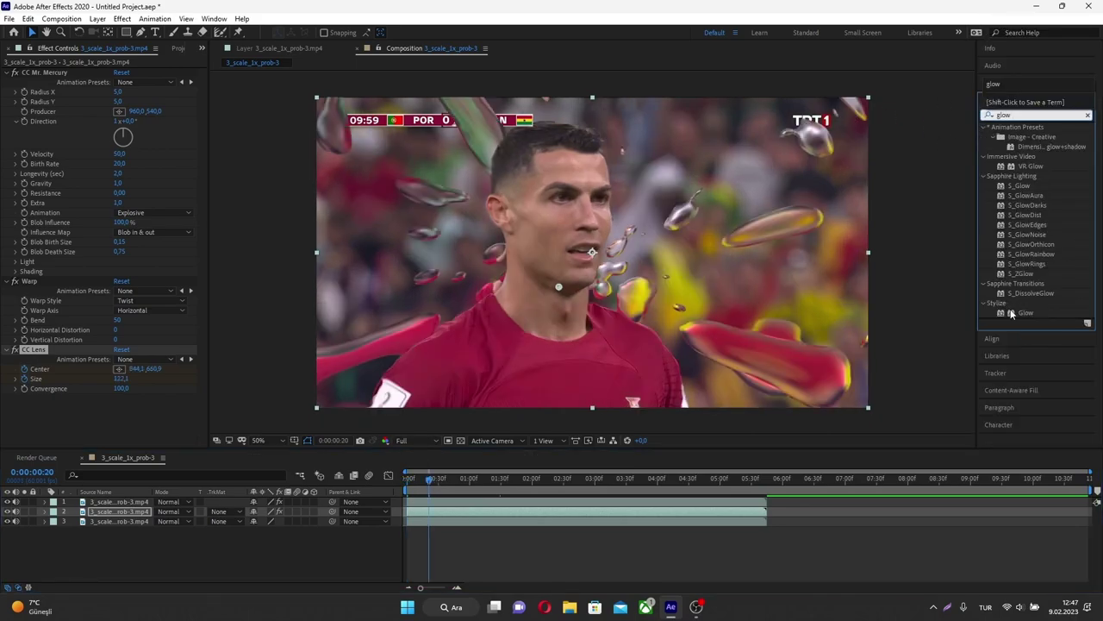
{"action": "left_click_drag", "start_coordinate": [1012, 314], "coordinate": [586, 514]}
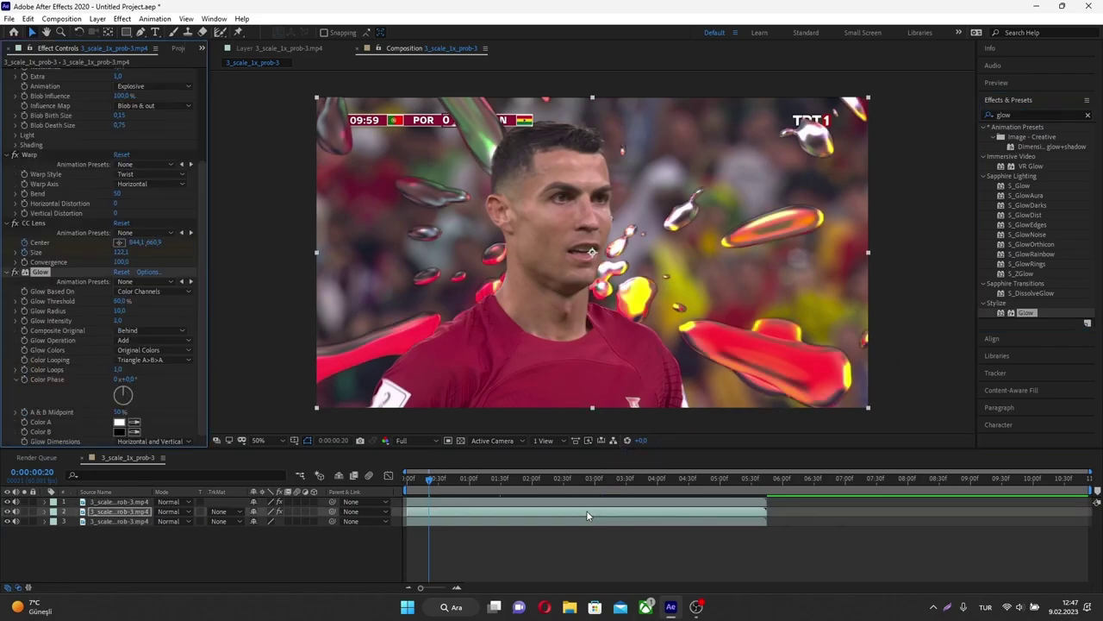
{"action": "left_click", "coordinate": [1037, 116]}
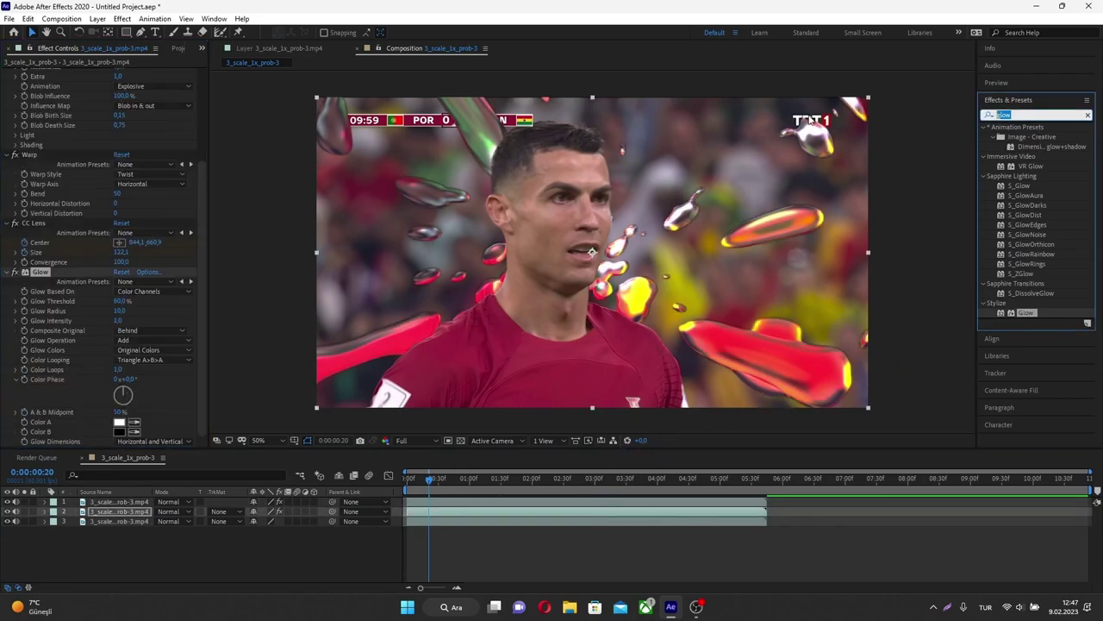
- Add Tint to layer 2, mapping black to deep red and white to light pink
{"action": "type", "text": "tint"}
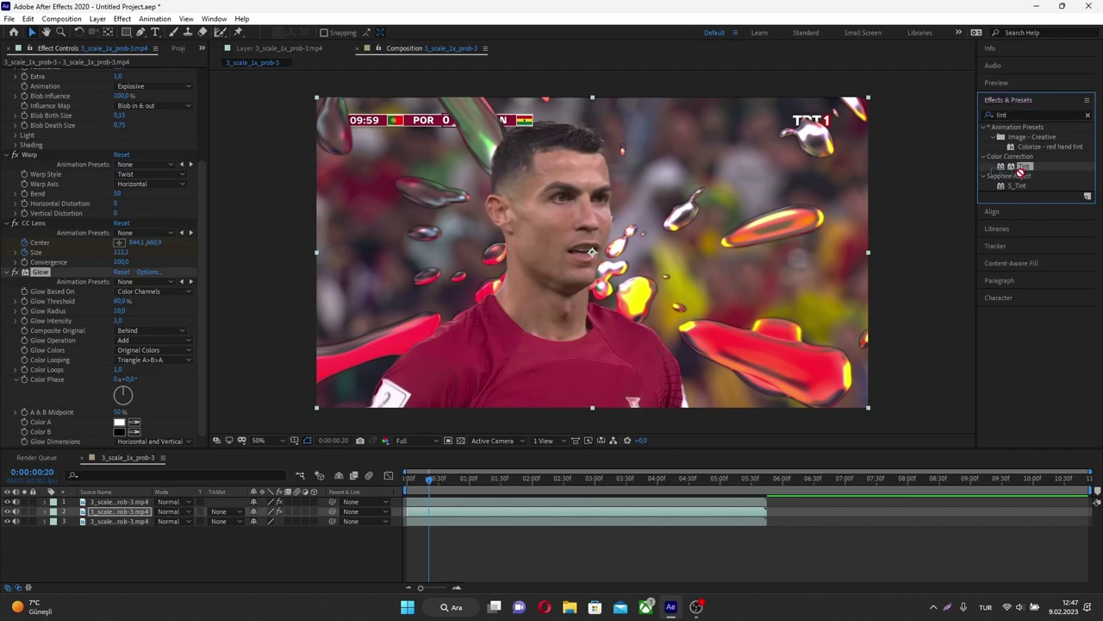
{"action": "left_click_drag", "start_coordinate": [1024, 166], "coordinate": [550, 513]}
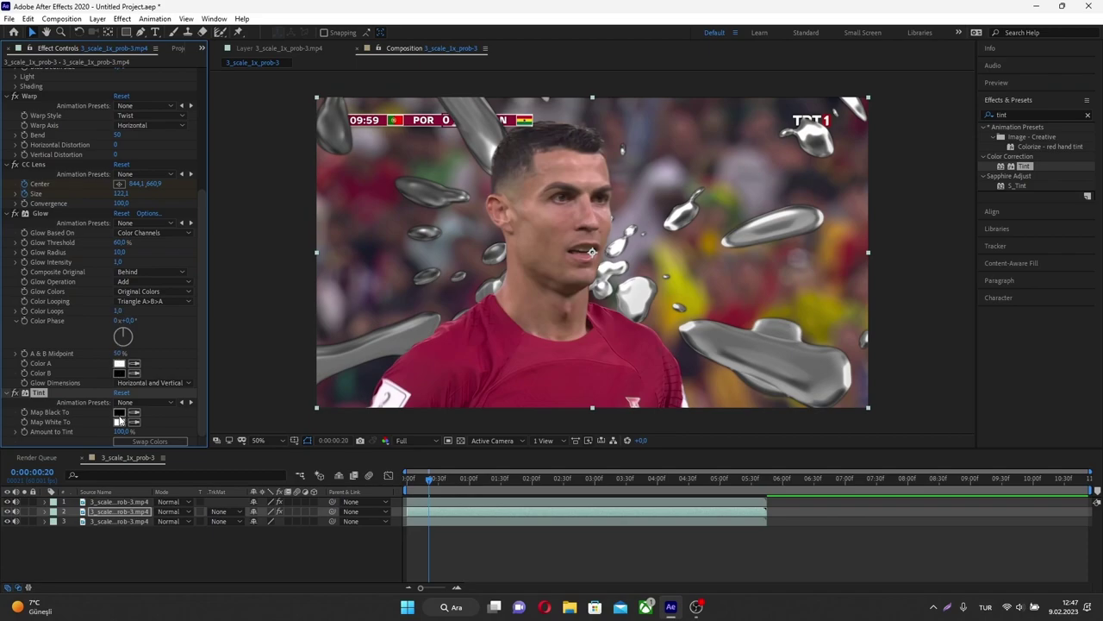
{"action": "left_click", "coordinate": [120, 422]}
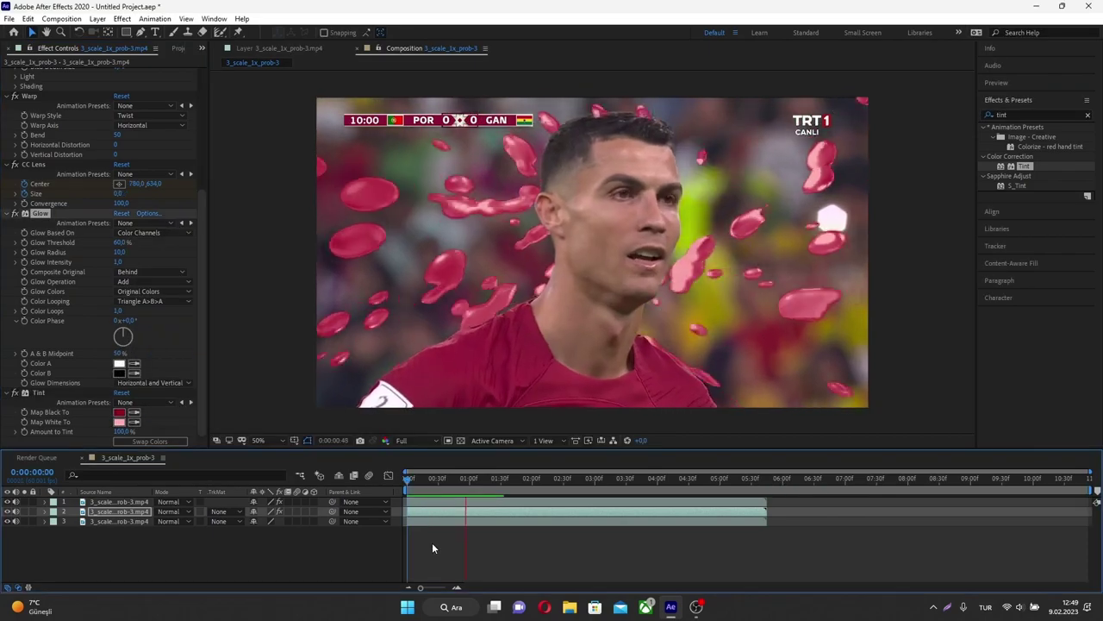
{"action": "left_click", "coordinate": [404, 485]}
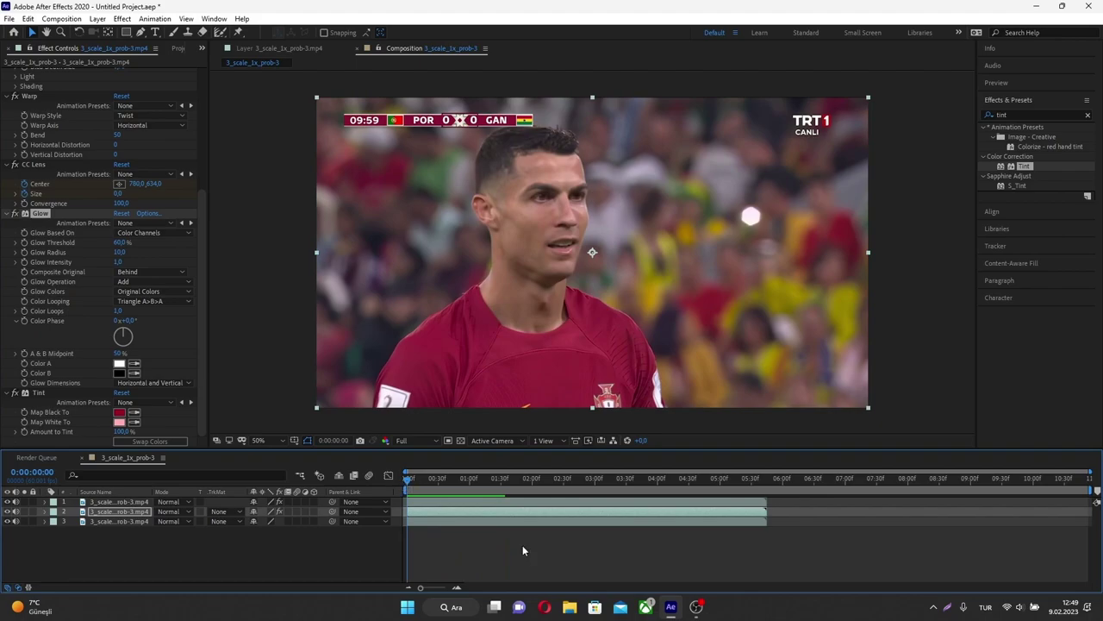
- Trim the work area end to 0:00:01:33, preview the bubble burst, then select all three layers
{"action": "key", "text": "space"}
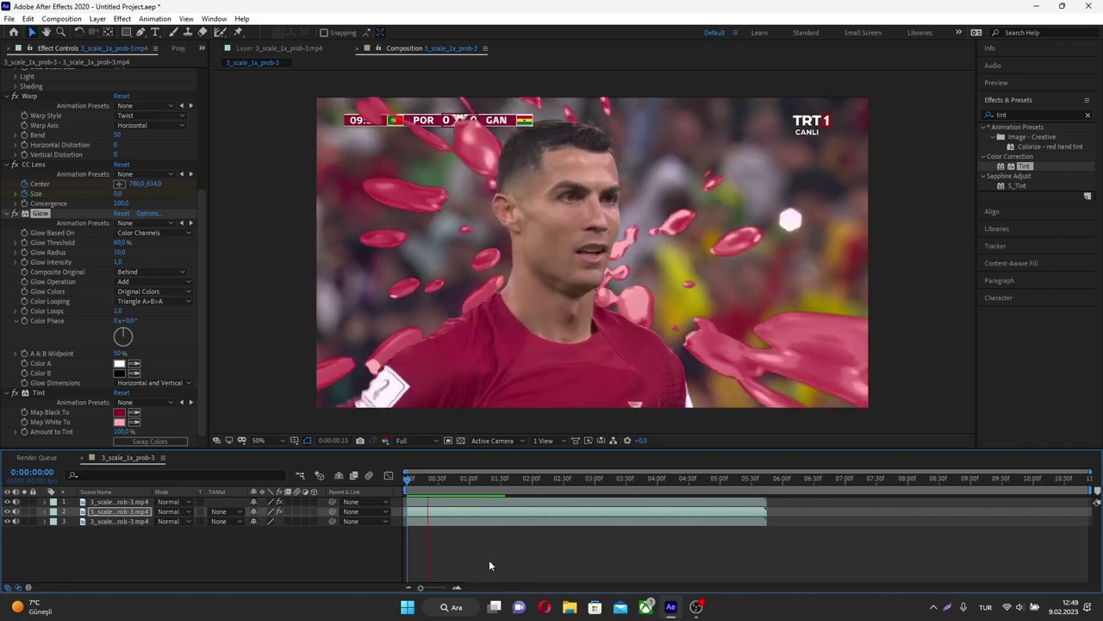
{"action": "key", "text": "space"}
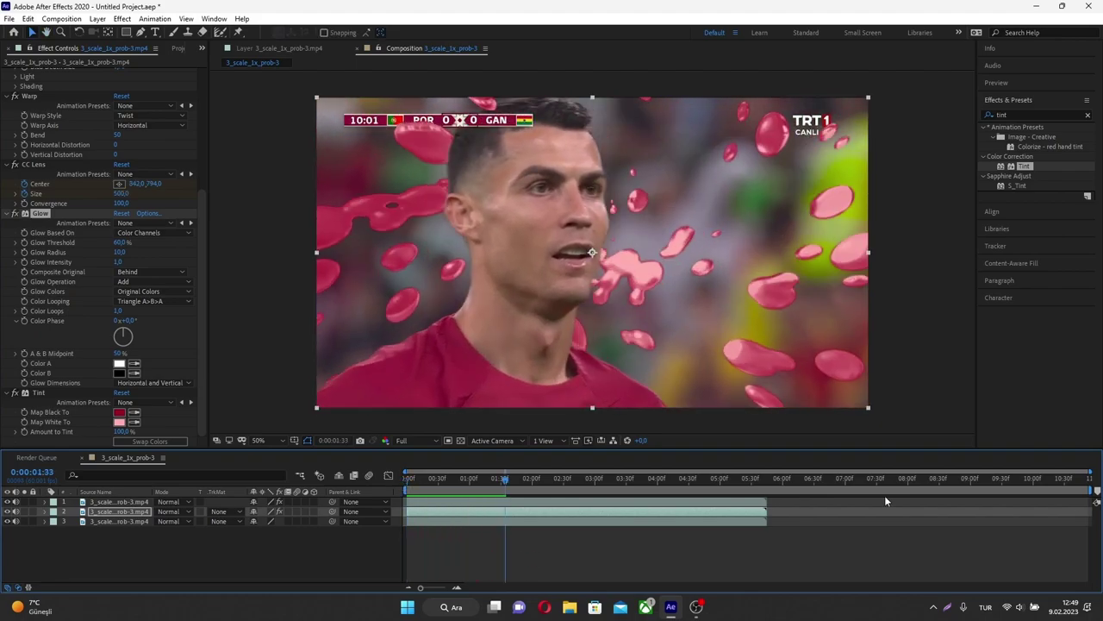
{"action": "left_click_drag", "start_coordinate": [1088, 493], "coordinate": [407, 484]}
{"action": "left_click", "coordinate": [567, 555]}
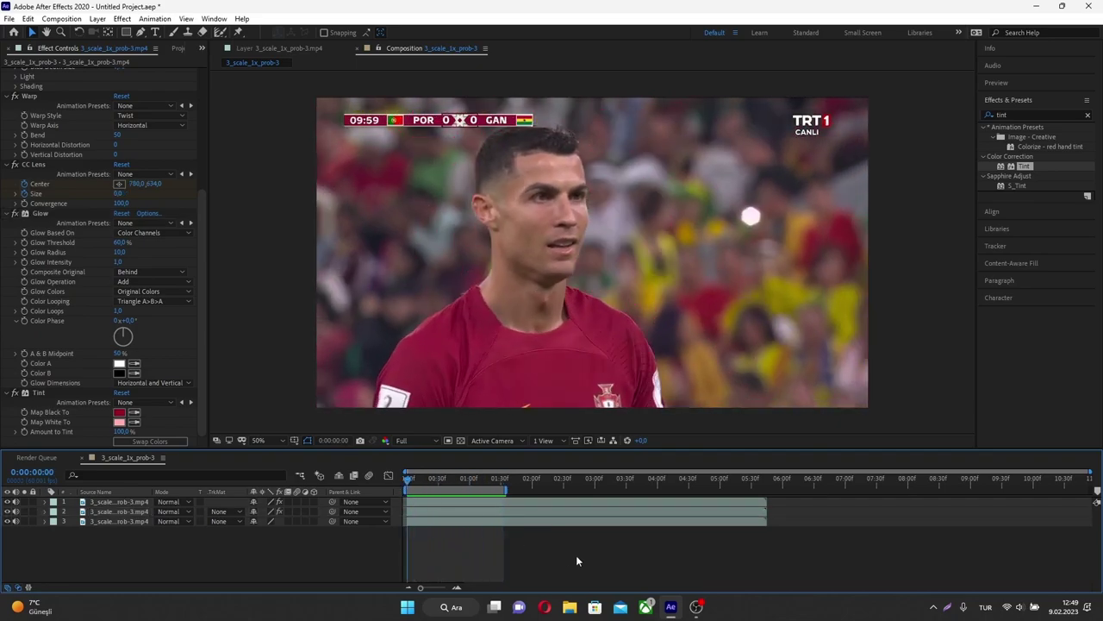
{"action": "key", "text": "space"}
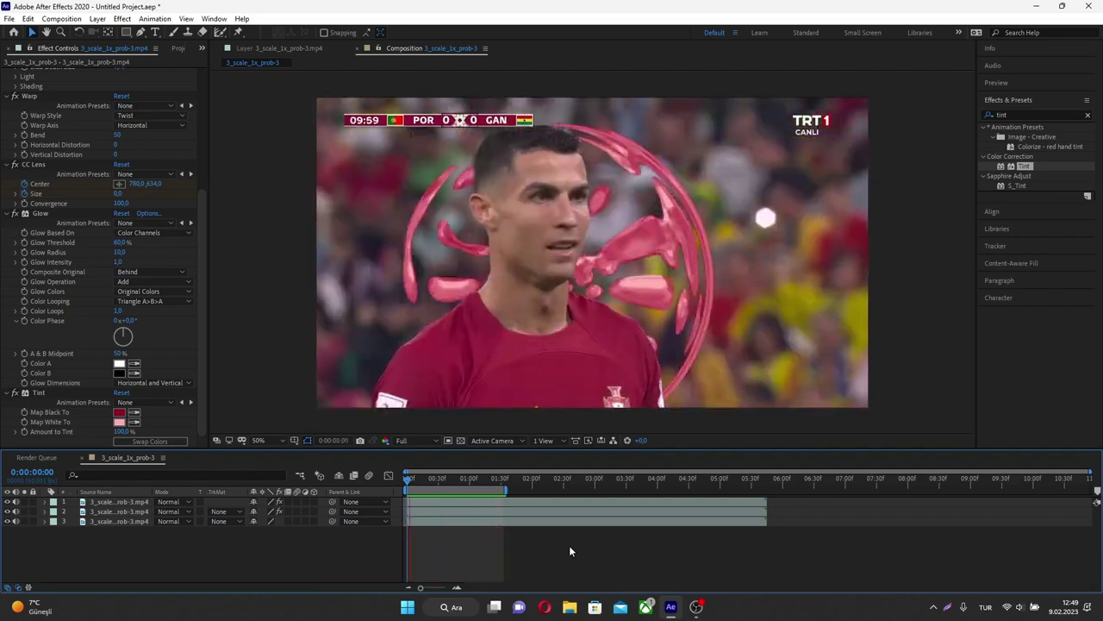
{"action": "key", "text": "space"}
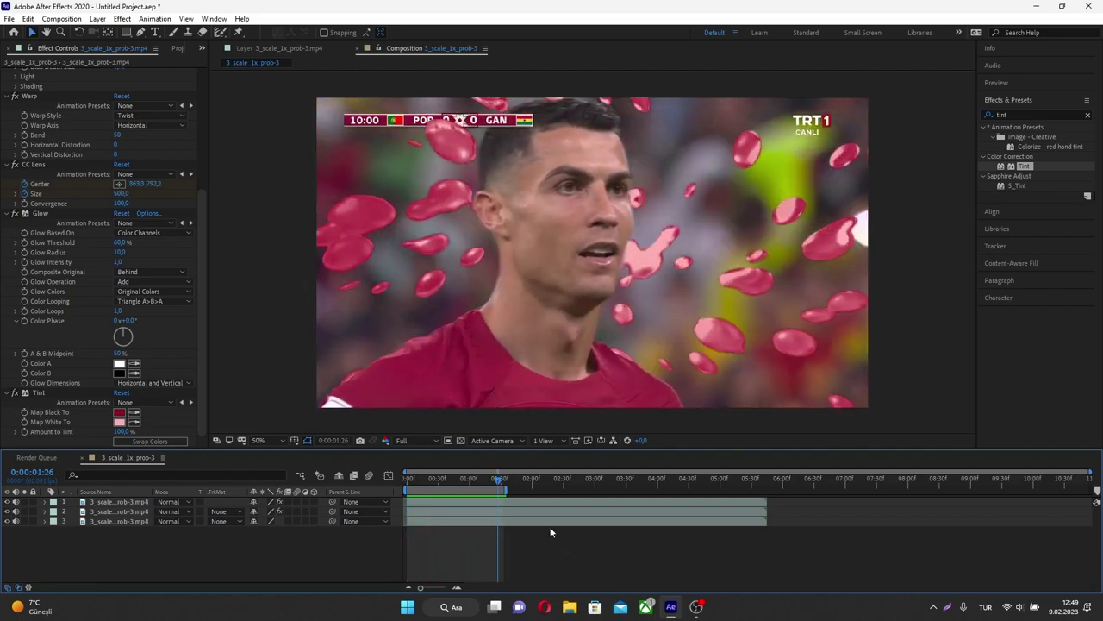
{"action": "left_click", "coordinate": [479, 520]}
{"action": "left_click", "coordinate": [469, 509], "text": "shift"}
- Add the composition to the Render Queue and render it to 3_scale_1x_prob-3.avi
{"action": "left_click", "coordinate": [471, 501], "text": "shift"}
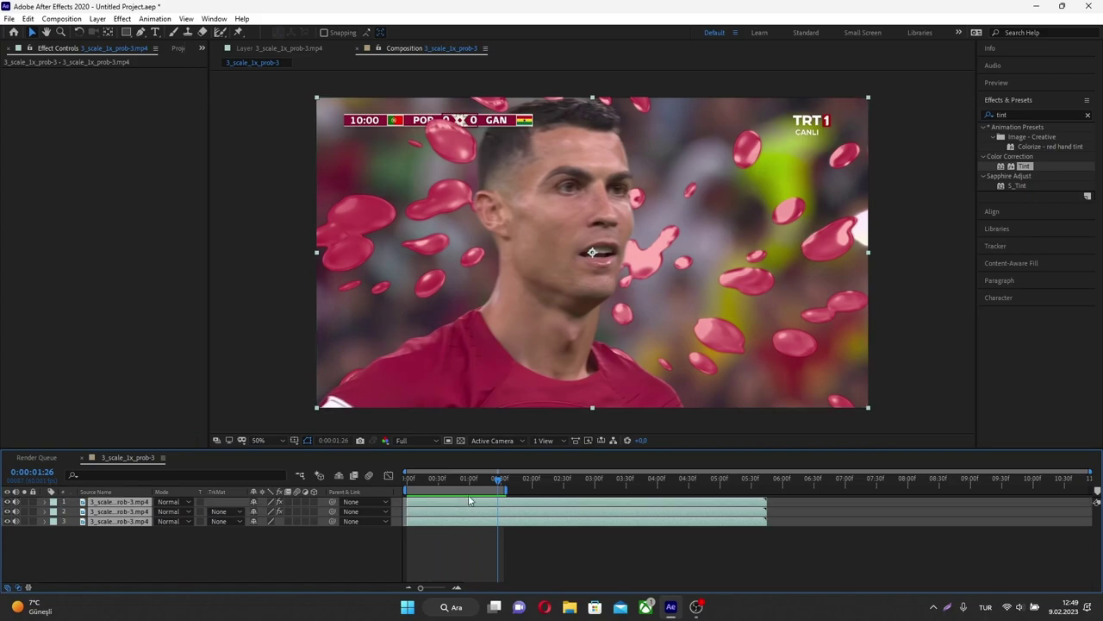
{"action": "left_click", "coordinate": [61, 18]}
{"action": "left_click", "coordinate": [86, 105]}
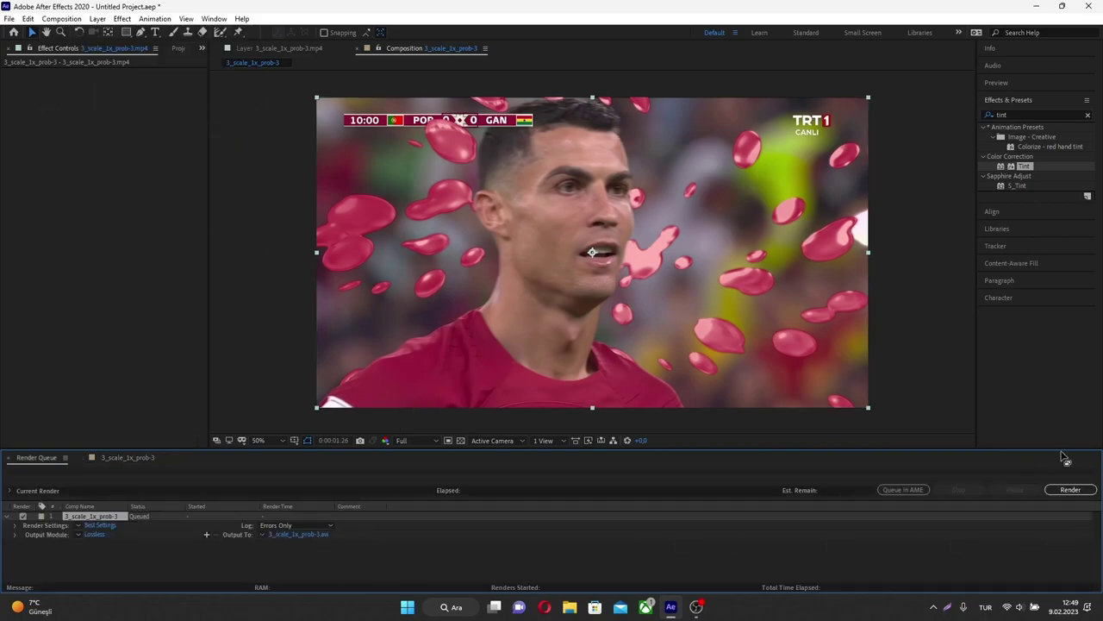
{"action": "left_click", "coordinate": [1070, 489]}
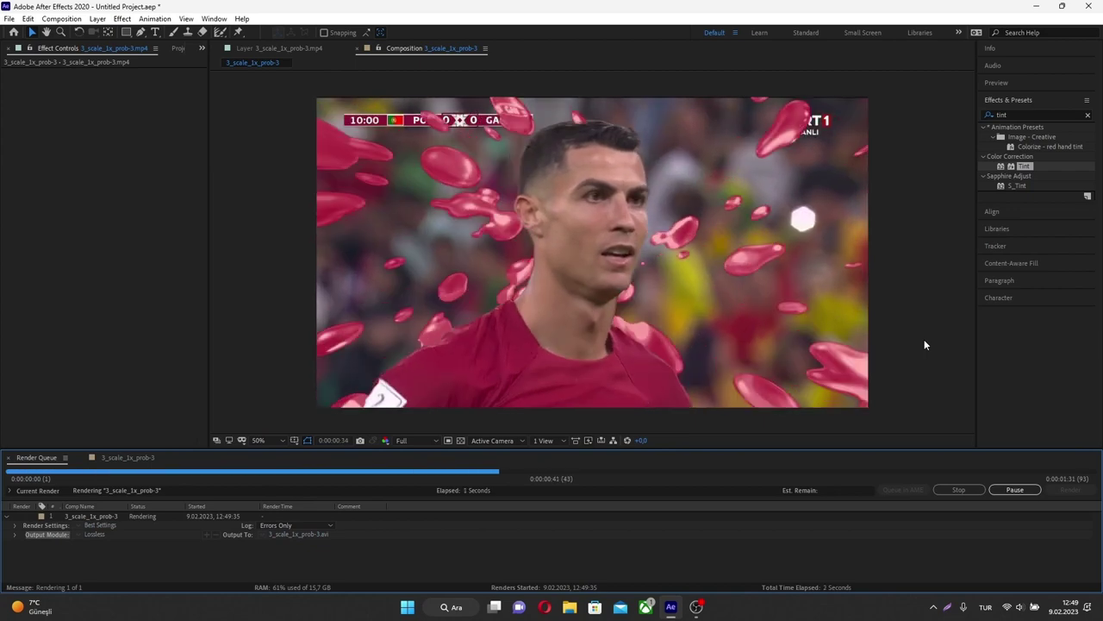